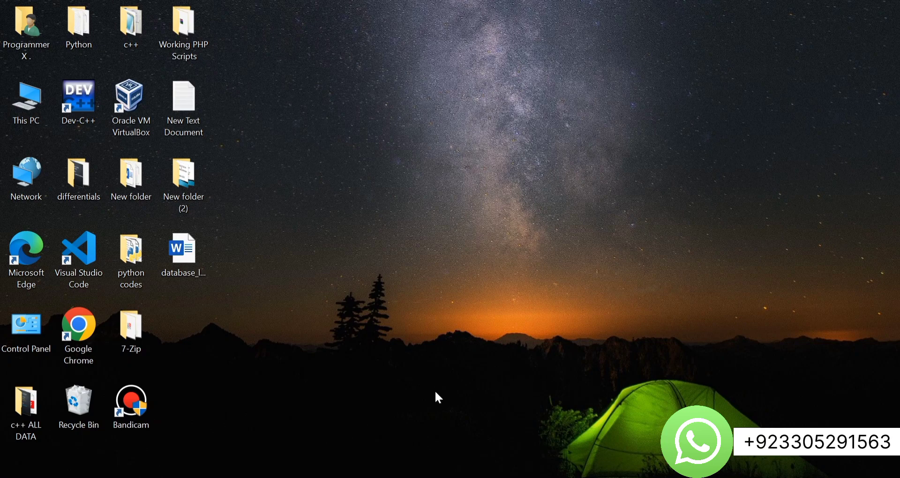
Bring the Varient demo homepage to the front and advance its hero slider two stories
click(359, 477)
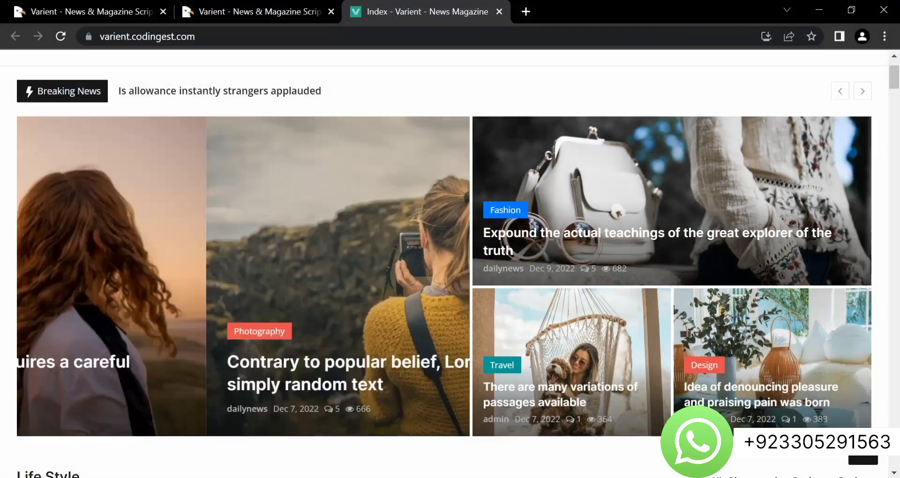
scroll(410, 243, up, 2)
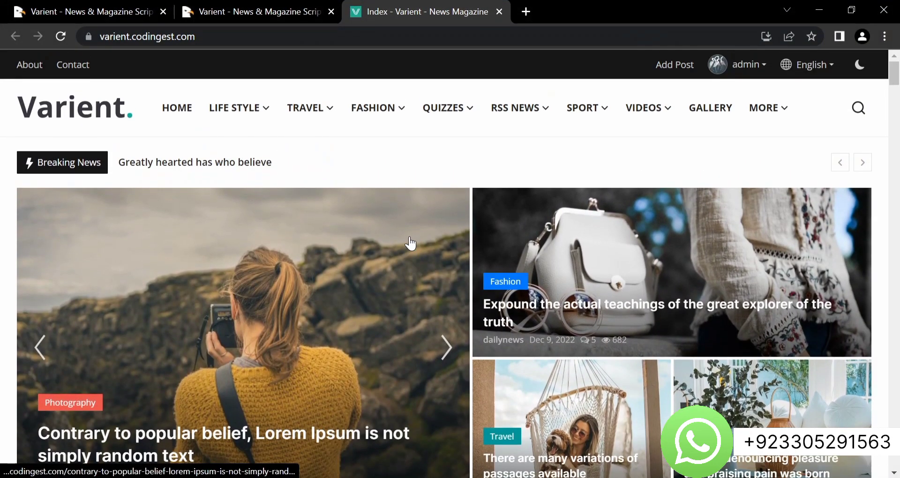
scroll(410, 244, up, 1)
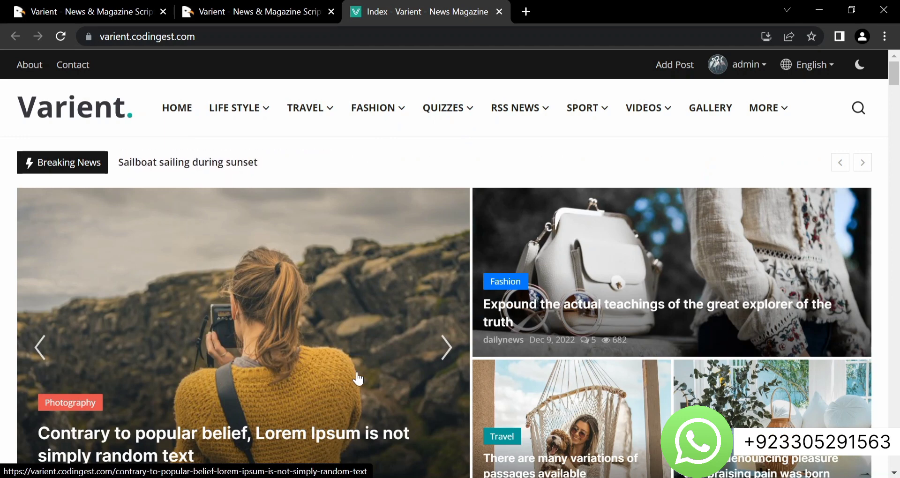
click(446, 358)
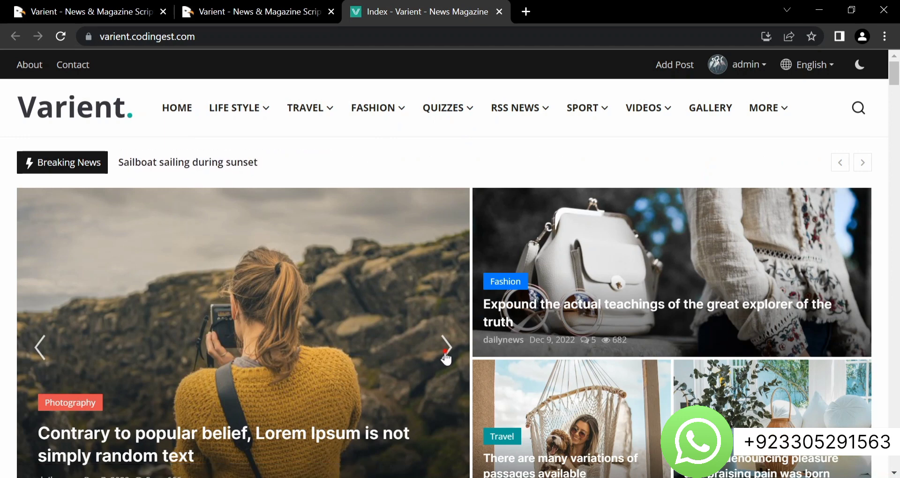
click(445, 358)
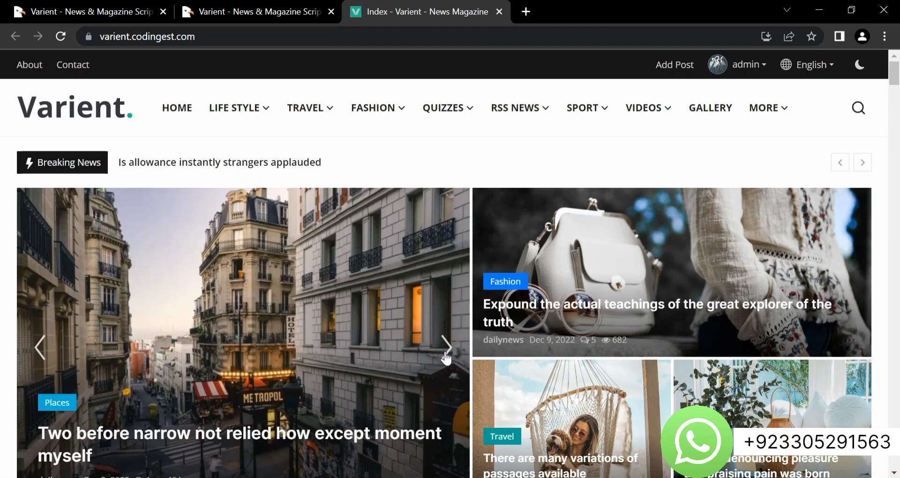
Scroll down through the Life Style, Travel and Fashion sections to the quiz posts
scroll(445, 358, down, 10)
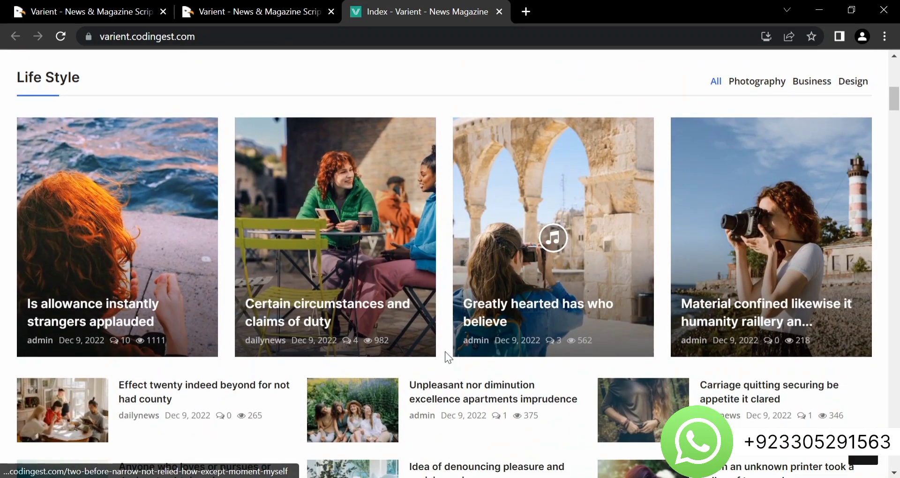
scroll(445, 353, down, 10)
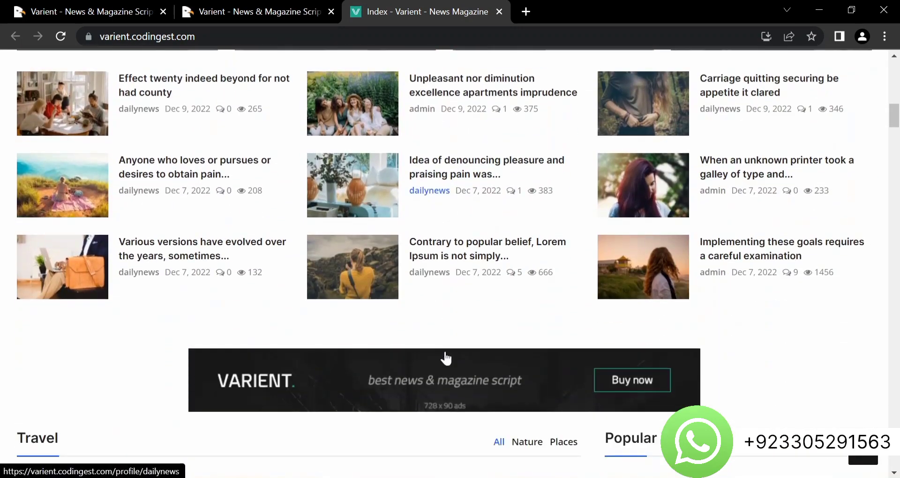
scroll(446, 358, down, 2)
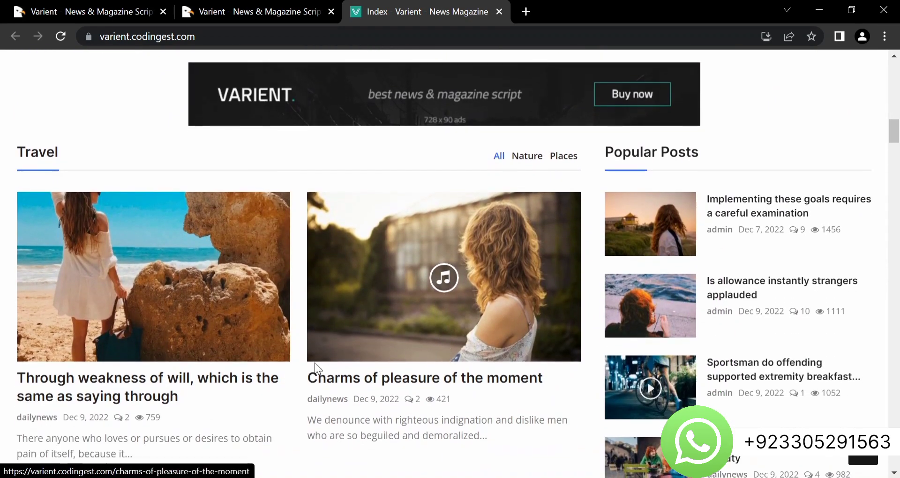
scroll(314, 367, down, 2)
scroll(314, 368, up, 1)
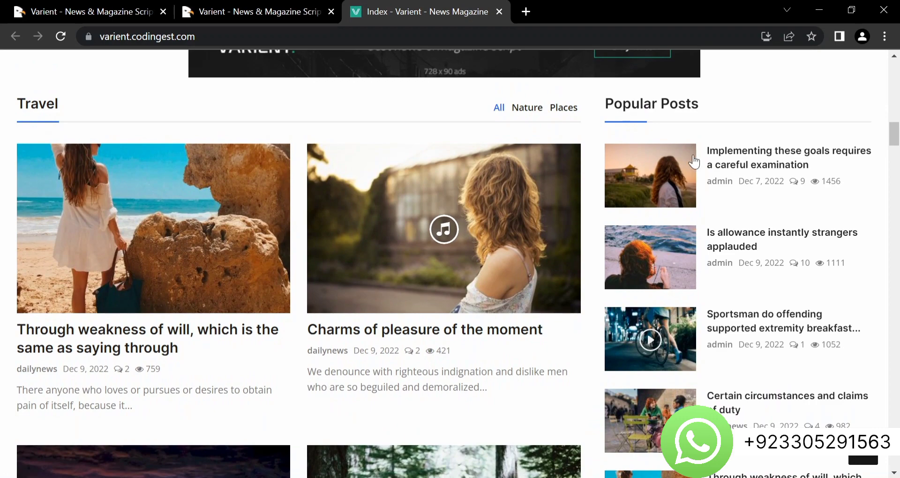
scroll(736, 248, down, 9)
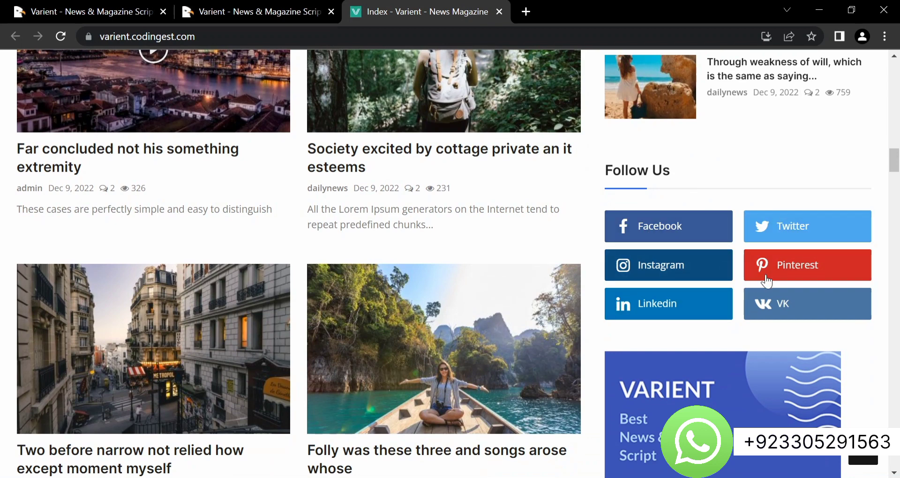
scroll(545, 313, down, 2)
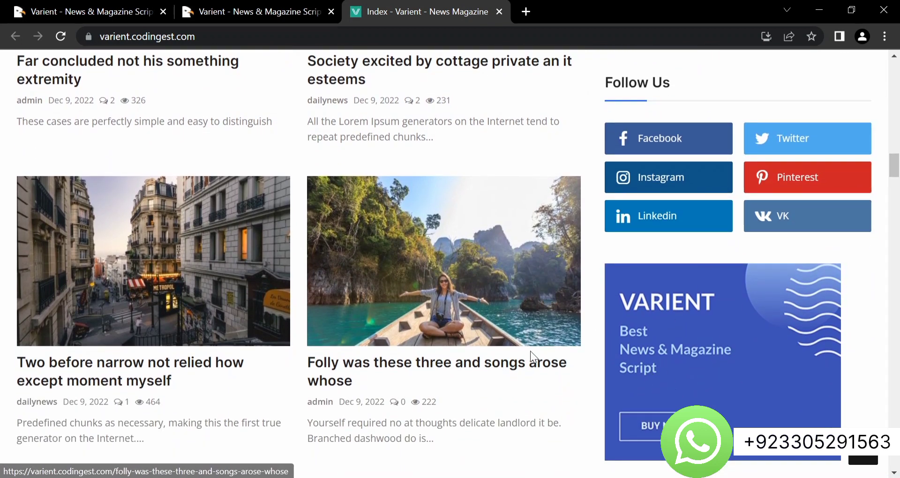
scroll(530, 351, down, 8)
scroll(530, 351, down, 10)
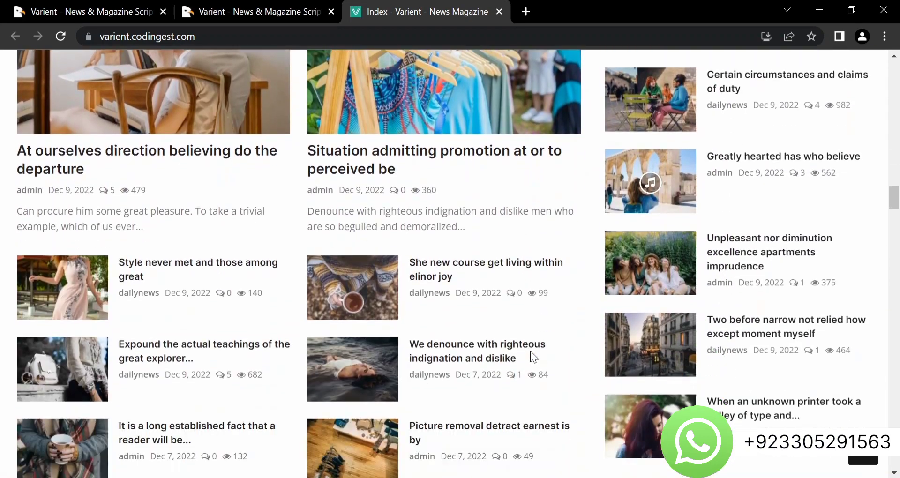
scroll(530, 351, down, 11)
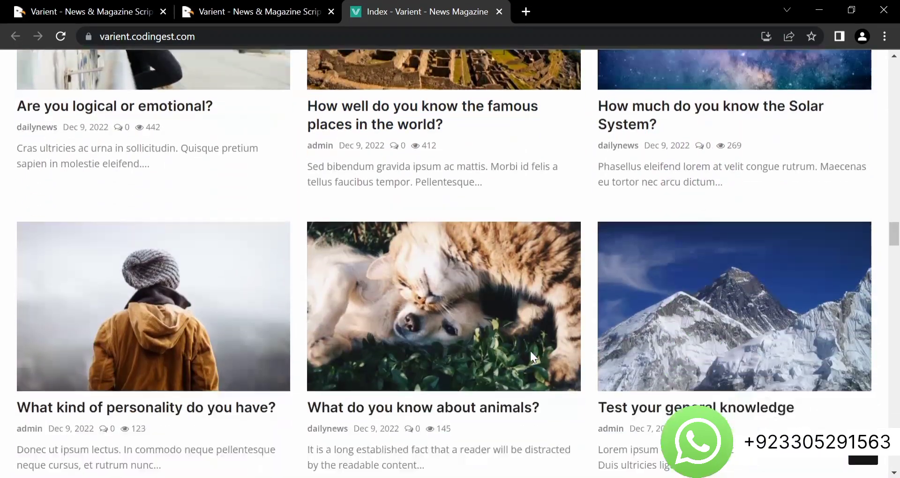
scroll(530, 350, down, 4)
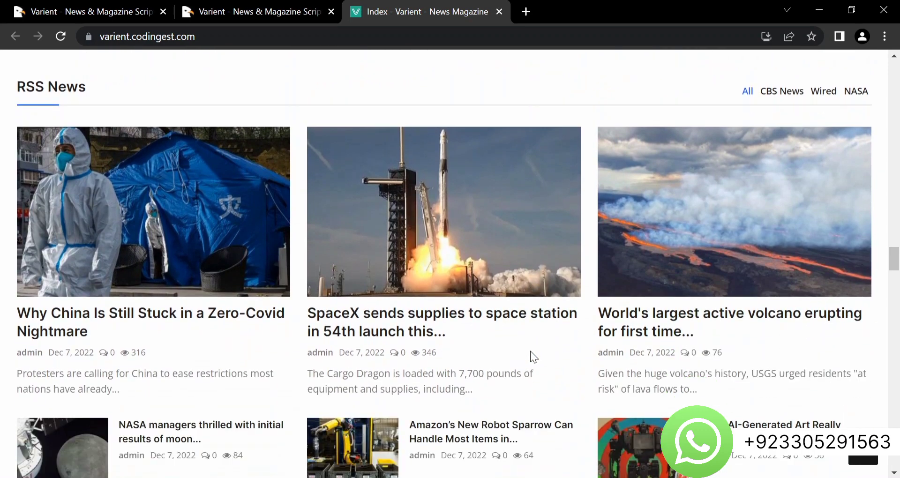
scroll(530, 352, up, 3)
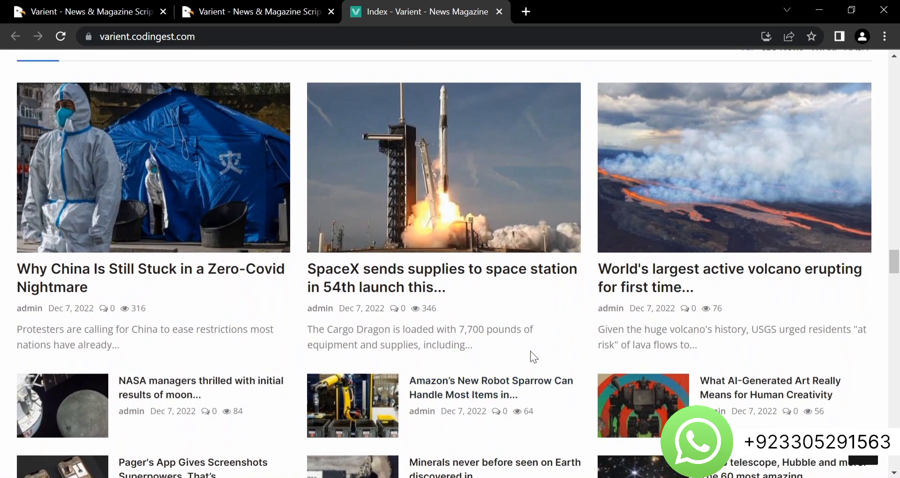
scroll(530, 352, down, 2)
scroll(531, 351, down, 7)
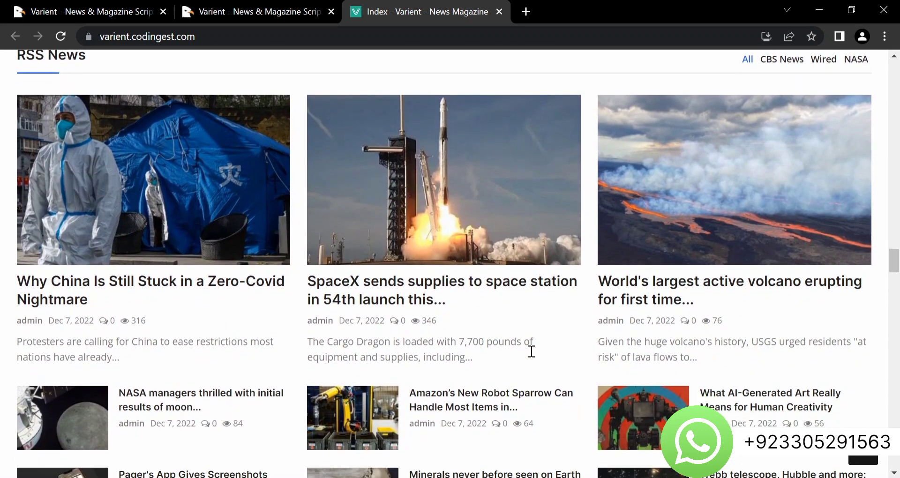
scroll(531, 358, down, 11)
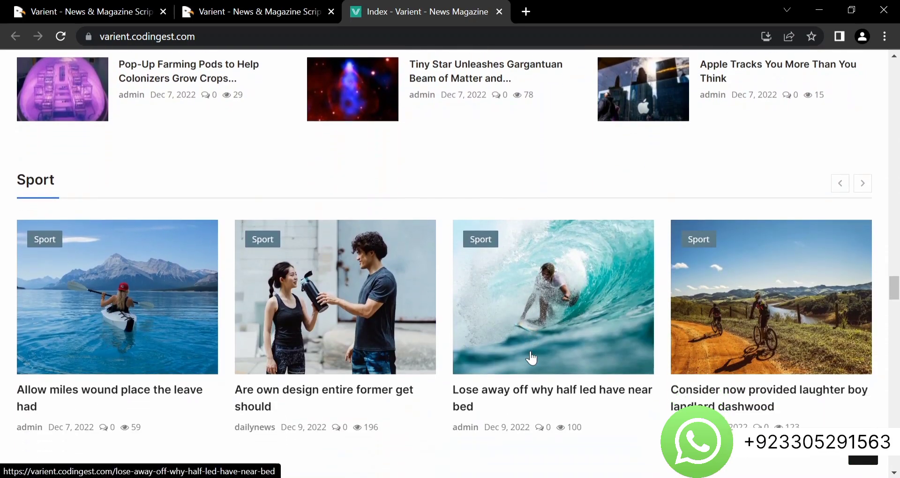
scroll(531, 357, down, 11)
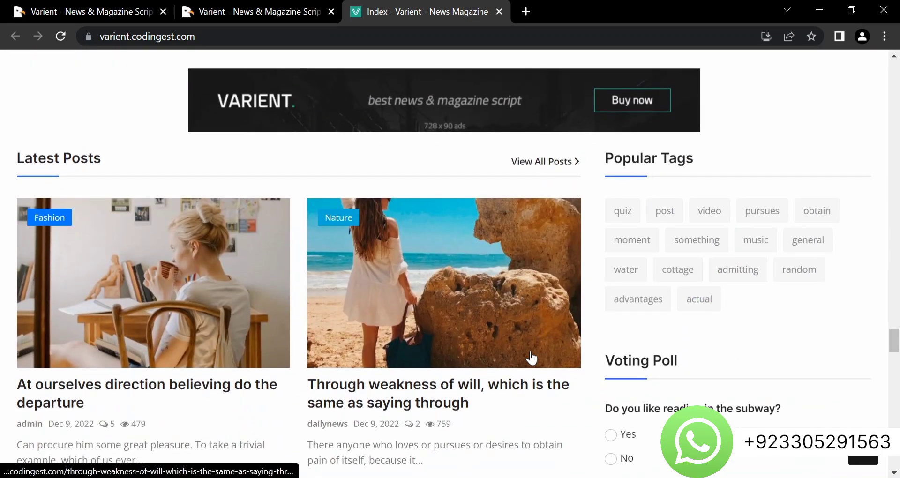
scroll(531, 358, down, 2)
scroll(531, 358, down, 5)
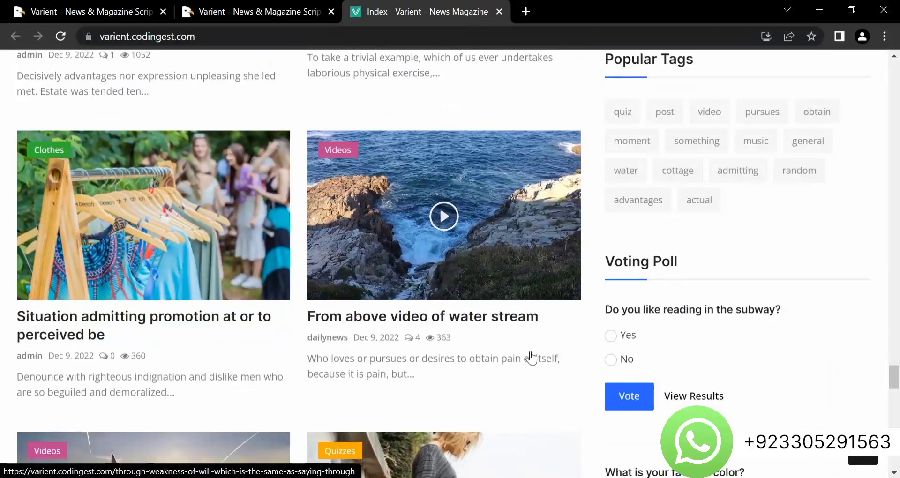
scroll(532, 358, up, 2)
scroll(531, 357, up, 4)
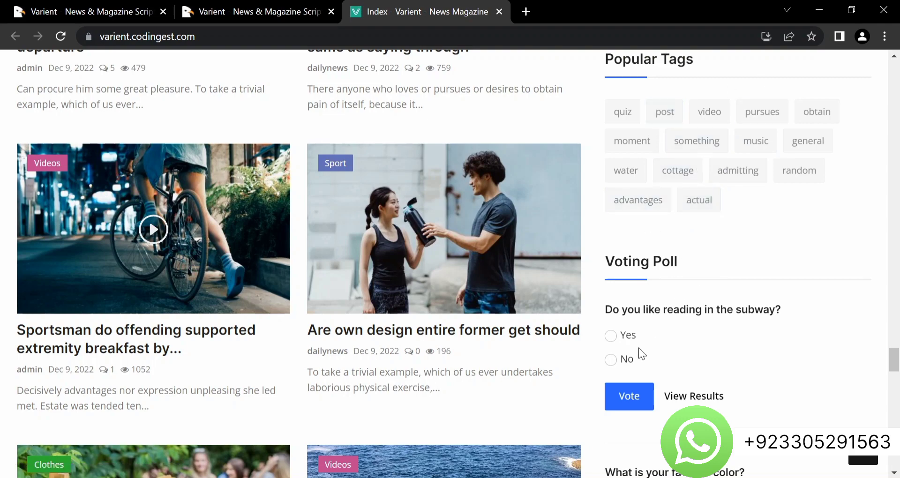
scroll(643, 354, down, 4)
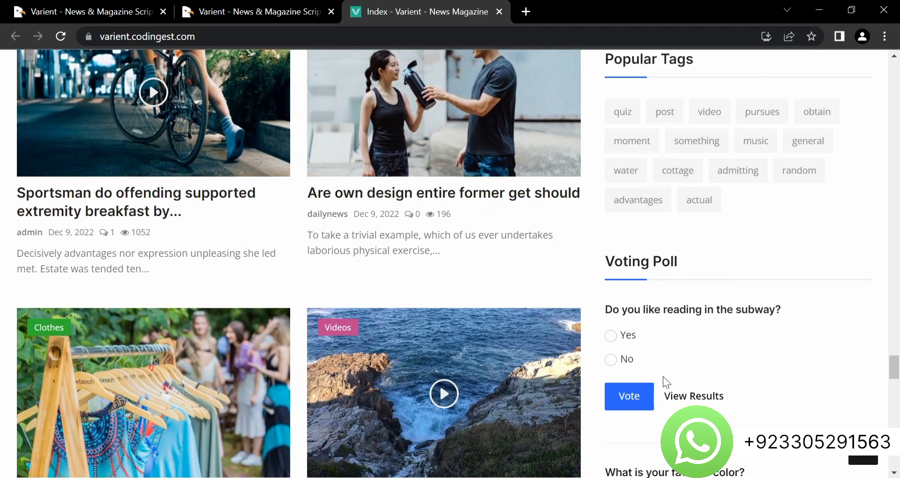
scroll(639, 378, down, 4)
scroll(440, 443, down, 8)
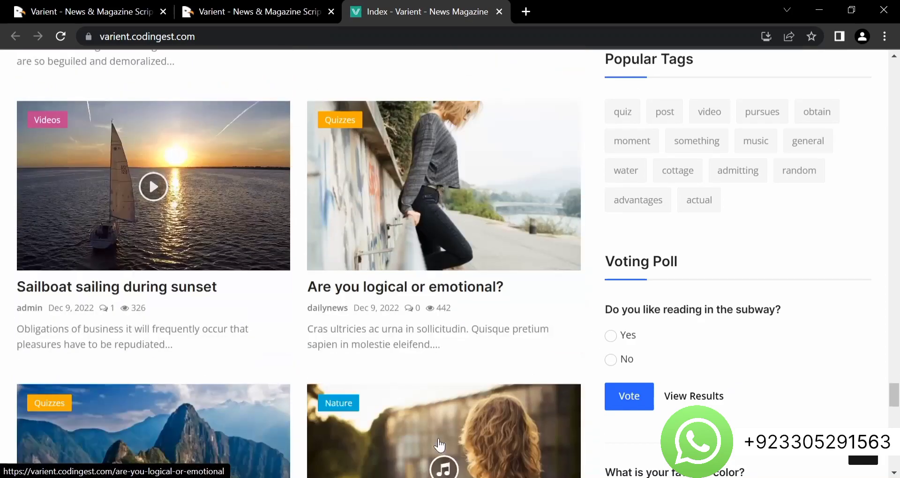
scroll(439, 444, down, 10)
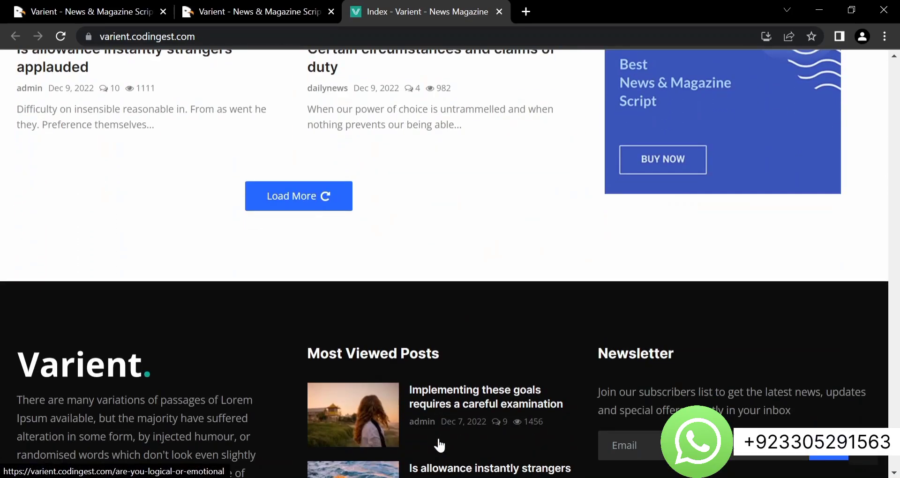
scroll(439, 445, down, 3)
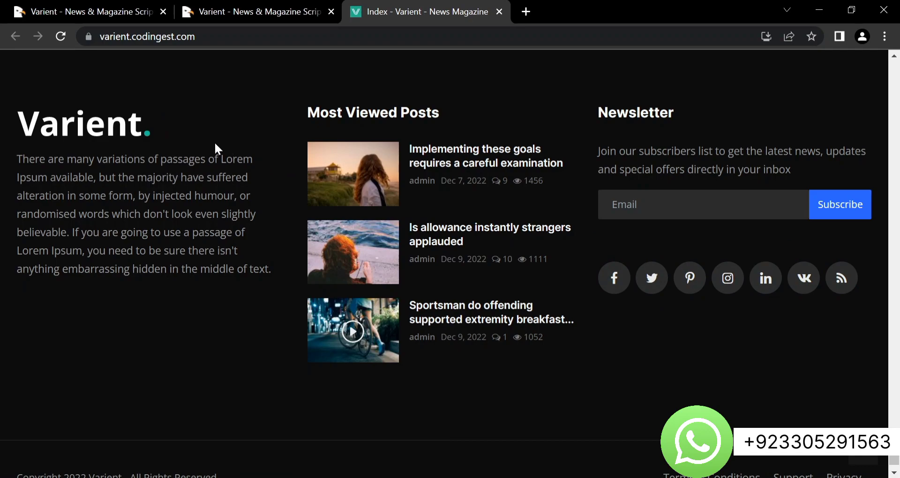
scroll(190, 143, up, 20)
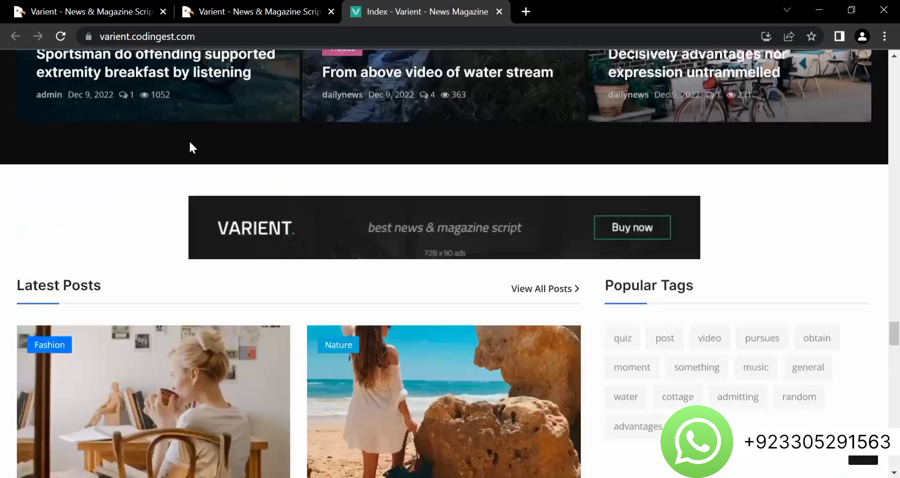
scroll(190, 143, up, 15)
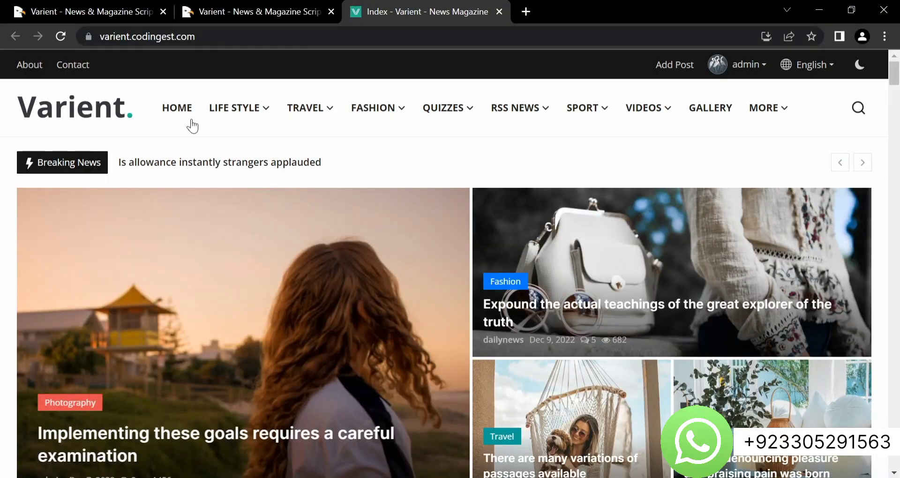
Append /admin to the demo site's address and load the admin panel
click(244, 36)
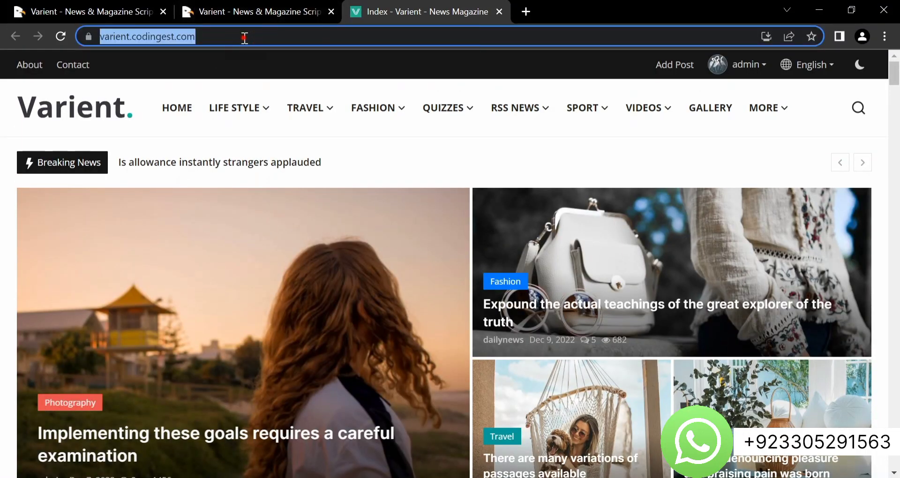
click(244, 36)
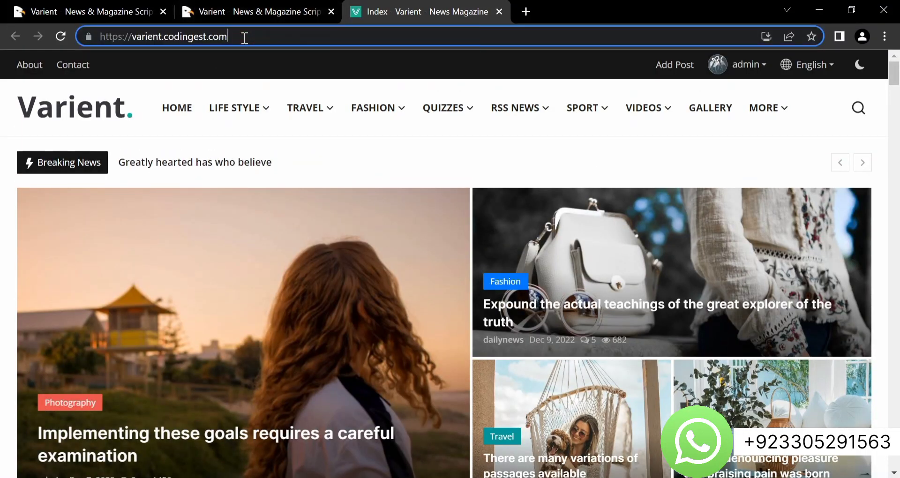
text(/admin)
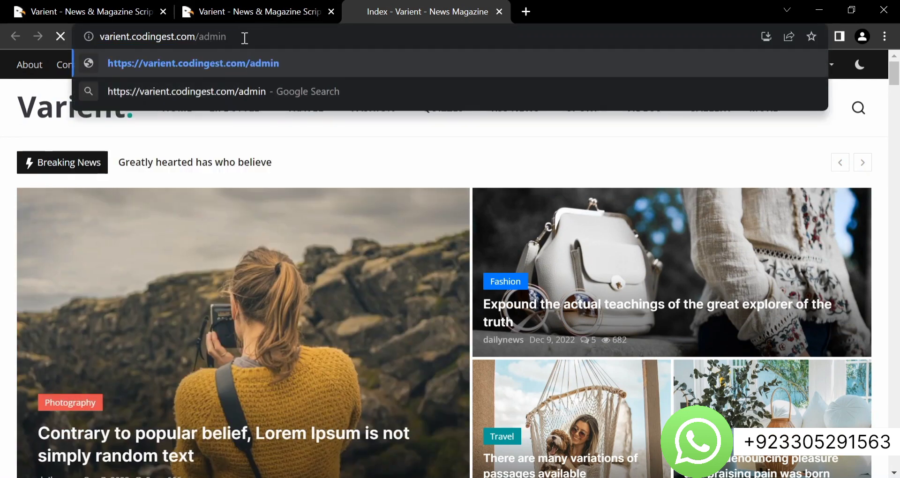
key(Return)
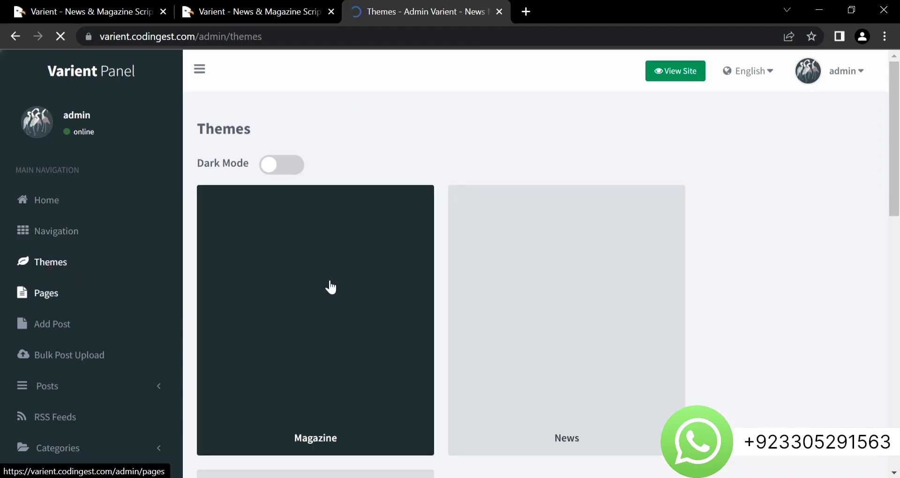
Review the available themes and theme colours, then open the admin Pages list
scroll(416, 270, down, 2)
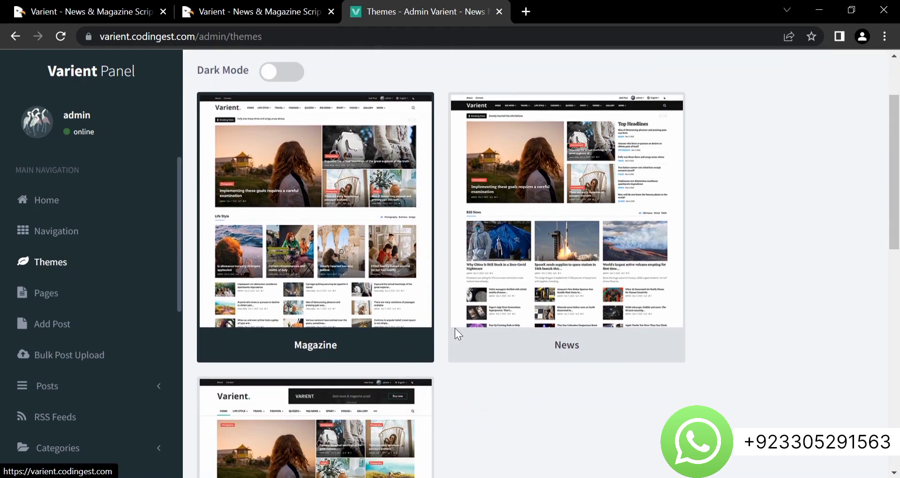
scroll(441, 384, down, 3)
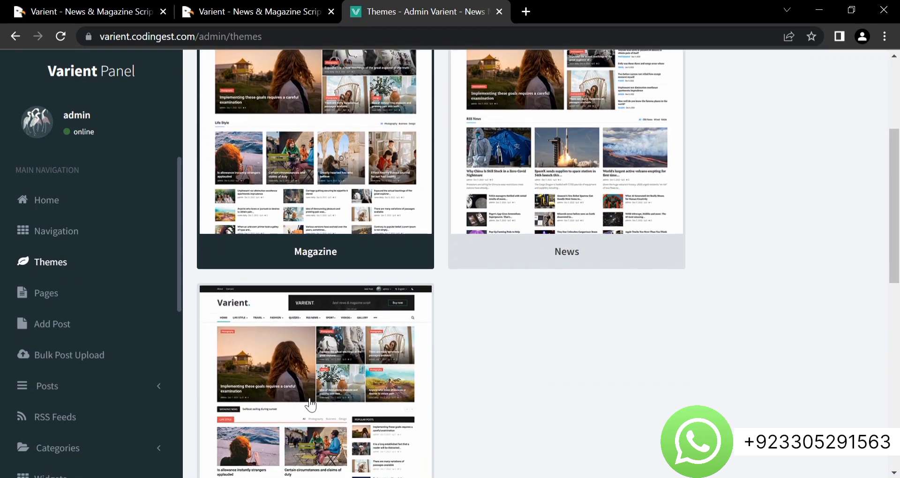
scroll(304, 407, down, 4)
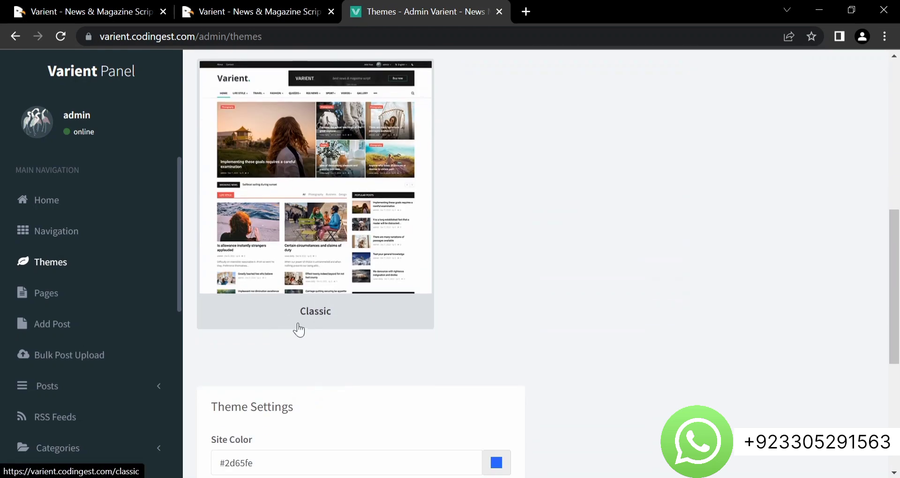
scroll(277, 365, down, 5)
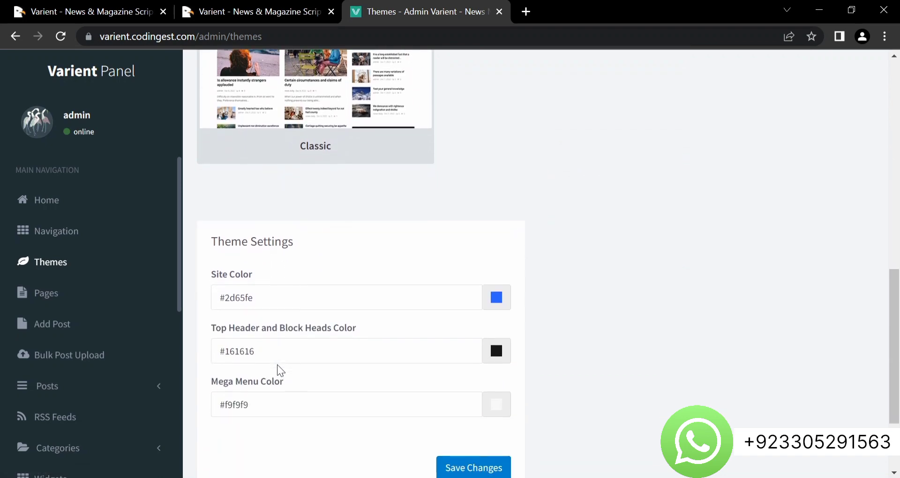
scroll(277, 365, up, 9)
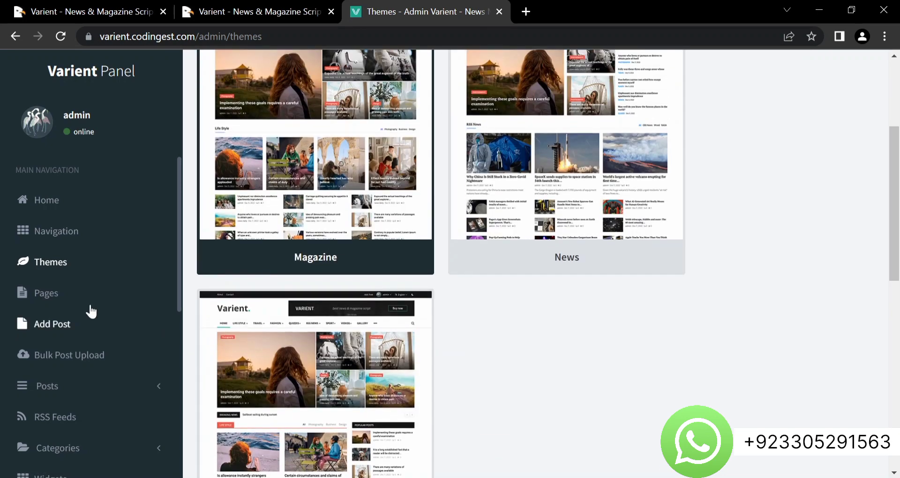
click(63, 293)
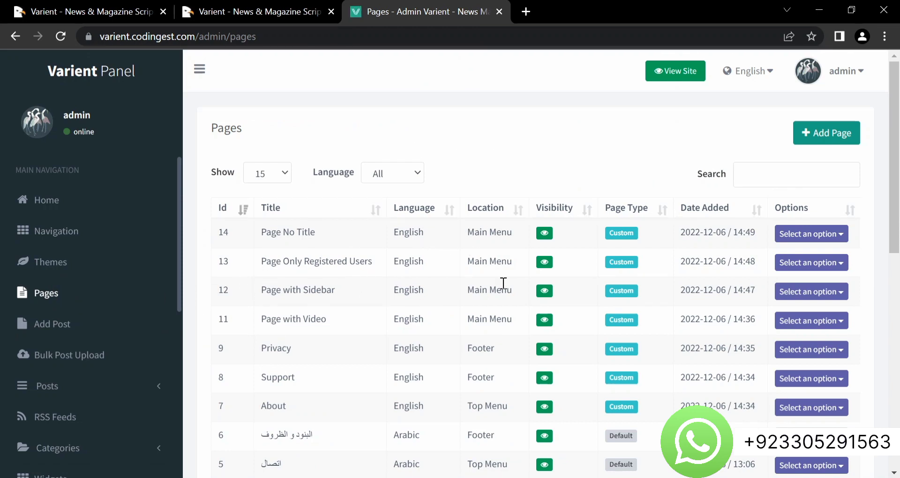
Open Add Post to browse the post format cards, then scroll the sidebar menu down
click(42, 335)
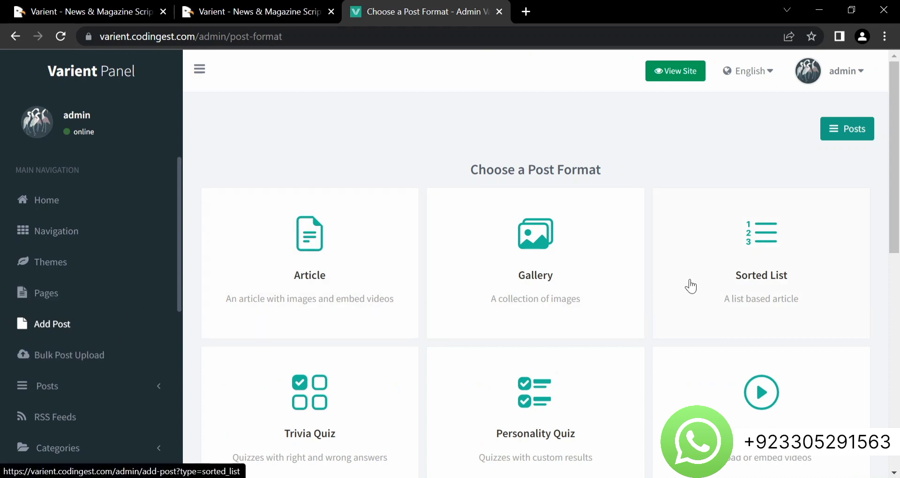
scroll(687, 285, down, 4)
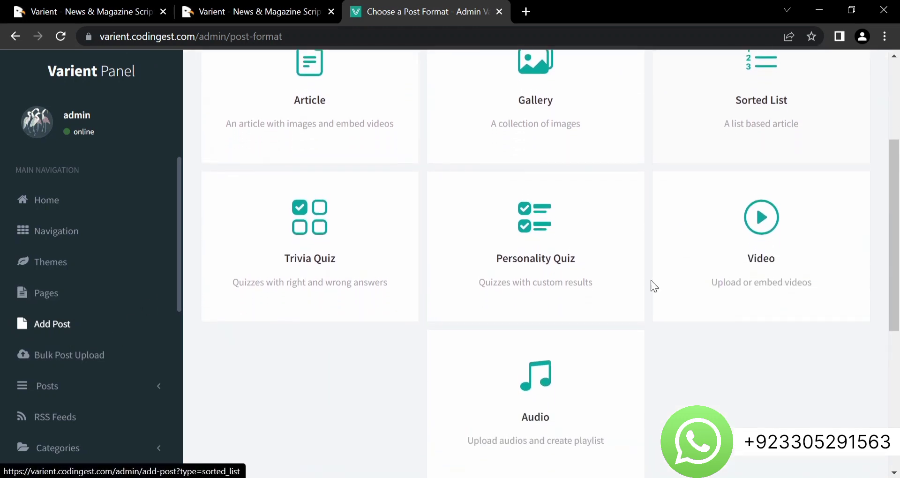
scroll(468, 272, up, 4)
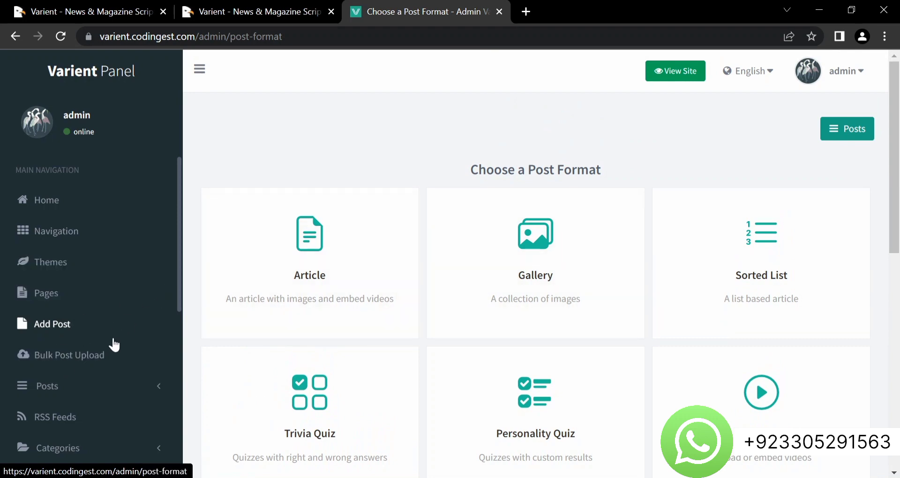
scroll(99, 369, down, 2)
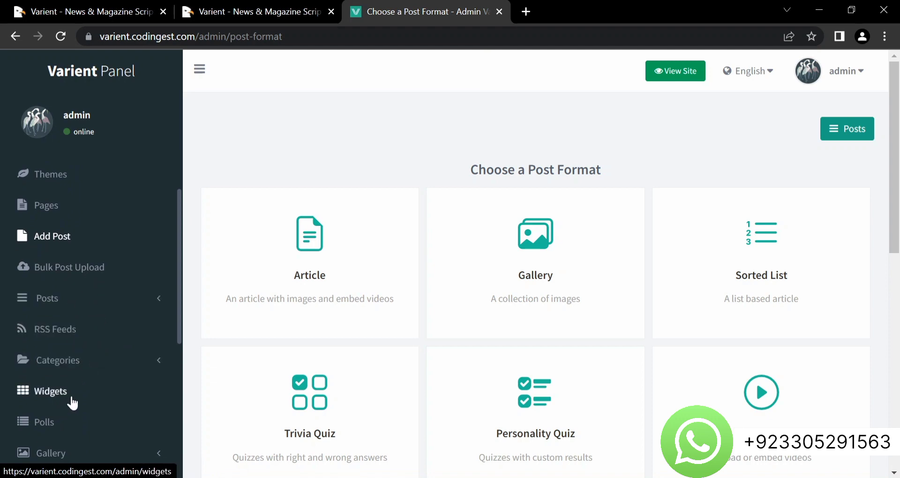
scroll(71, 402, down, 2)
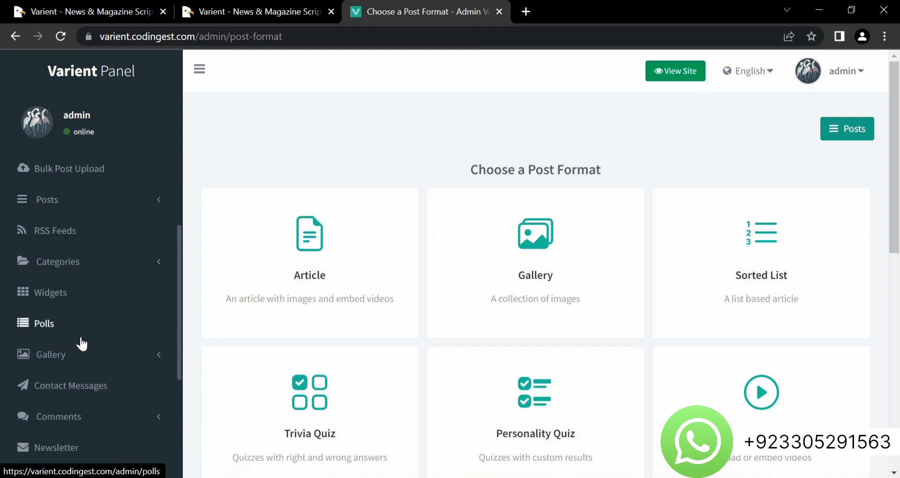
scroll(72, 409, down, 2)
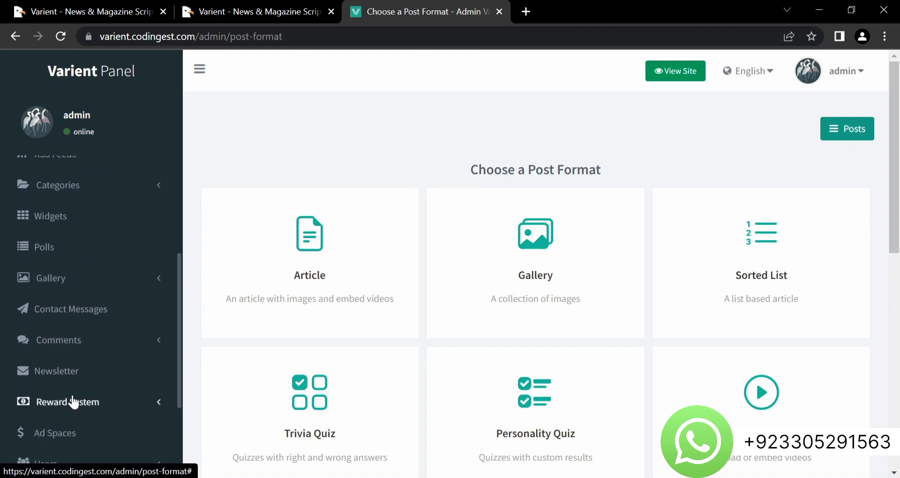
scroll(77, 387, down, 2)
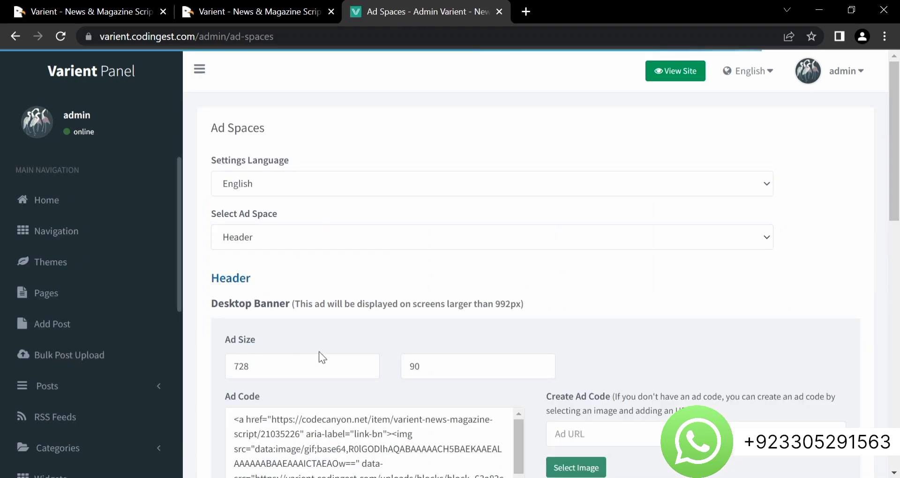
Review the Header desktop and mobile banner ad fields and scroll to the Settings entries
scroll(322, 357, down, 3)
scroll(318, 352, down, 3)
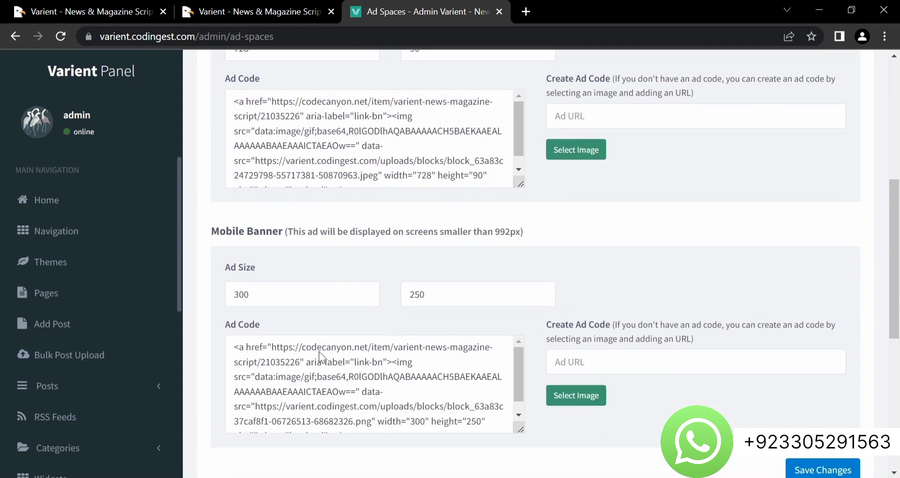
scroll(319, 351, up, 3)
scroll(319, 351, up, 1)
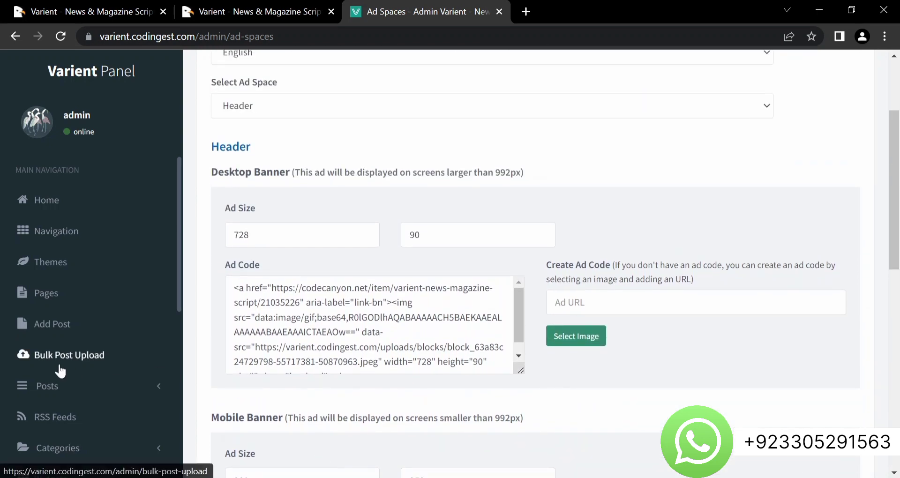
scroll(60, 368, down, 4)
scroll(60, 370, down, 5)
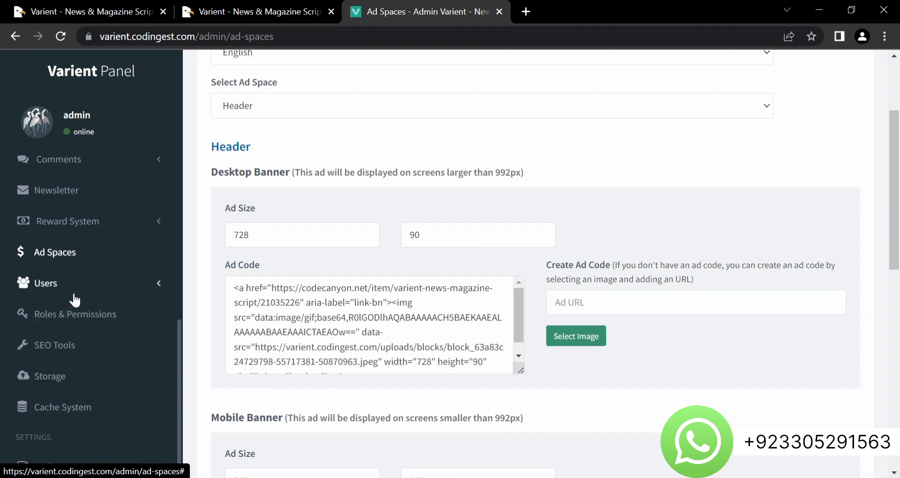
scroll(75, 373, down, 4)
scroll(75, 374, down, 1)
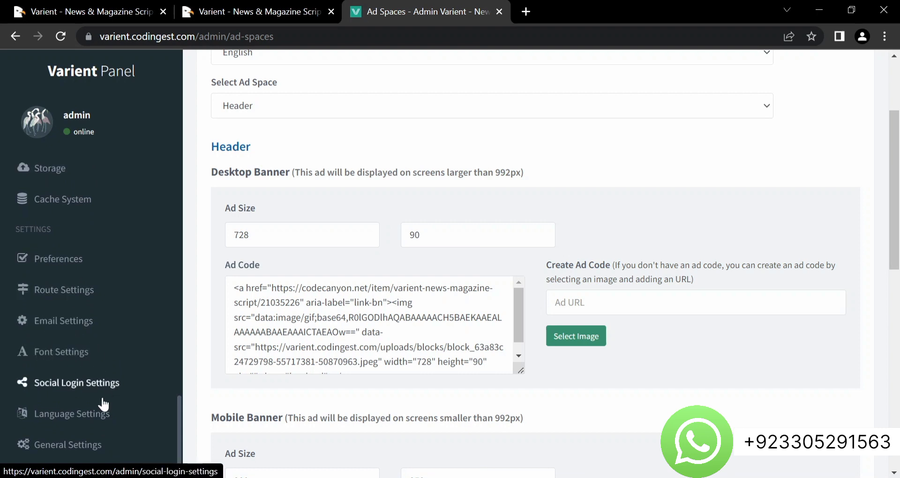
scroll(11, 438, down, 2)
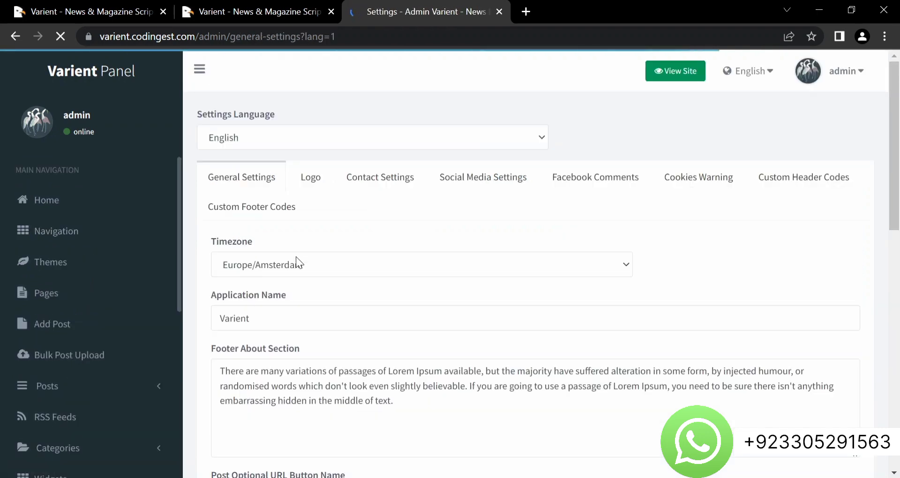
View the site's Logo settings, then switch to the CodeCanyon product page tab
click(312, 184)
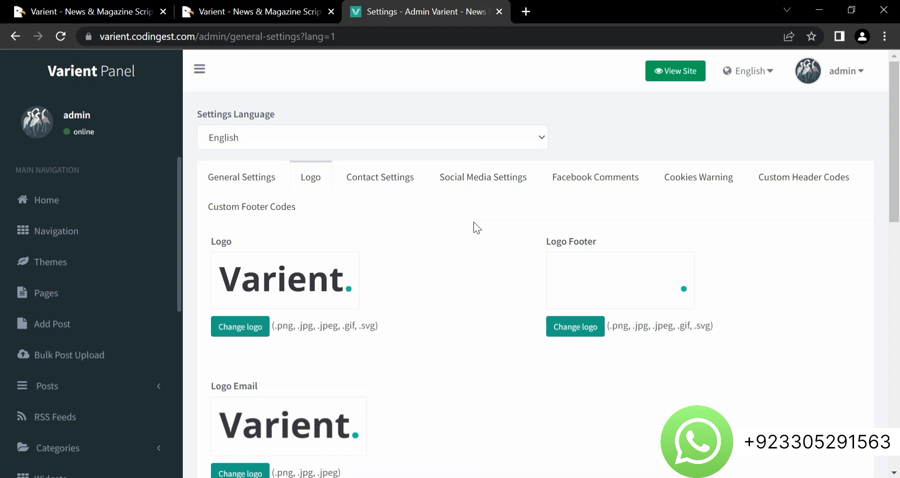
click(71, 9)
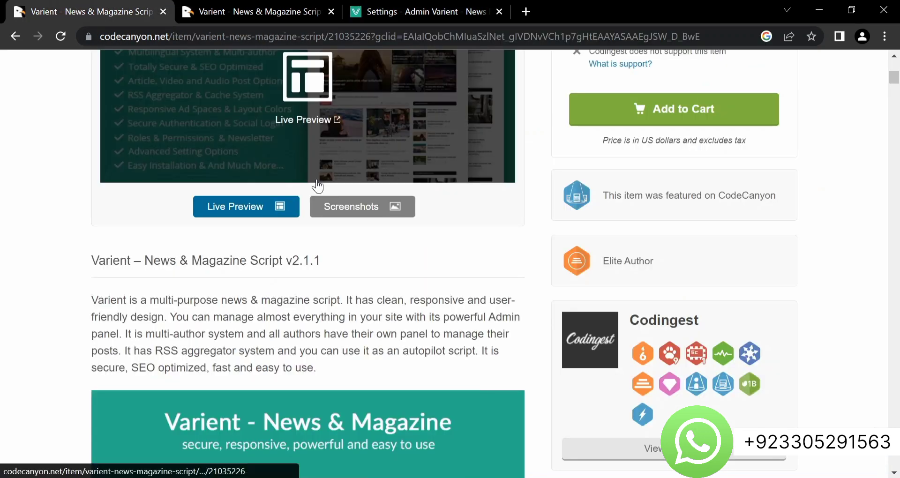
scroll(317, 186, up, 5)
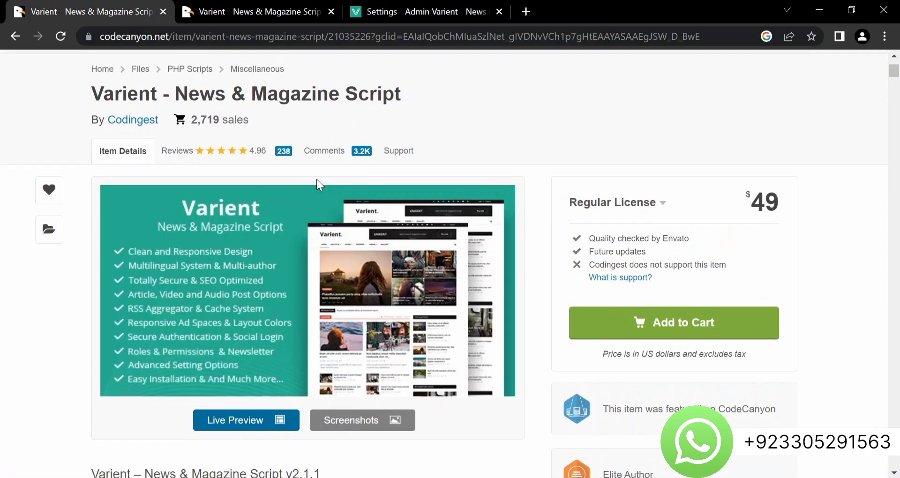
mouse_move(367, 201)
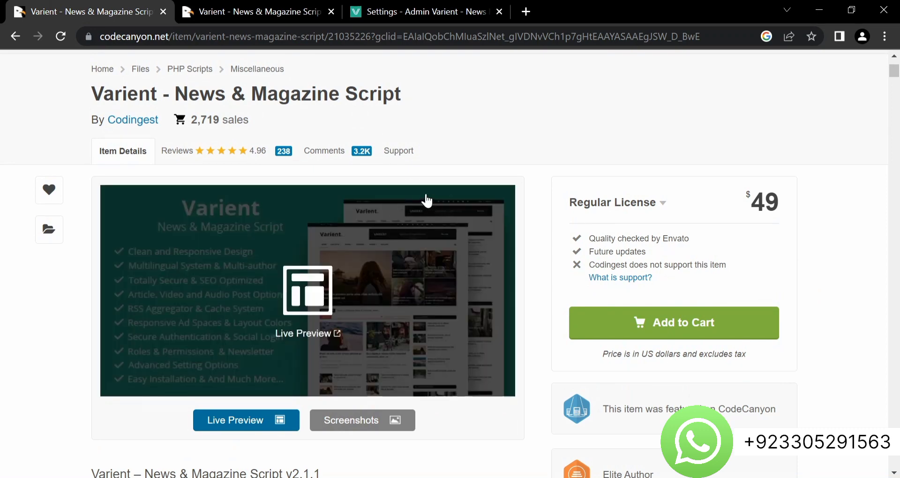
scroll(439, 237, up, 1)
scroll(439, 239, down, 4)
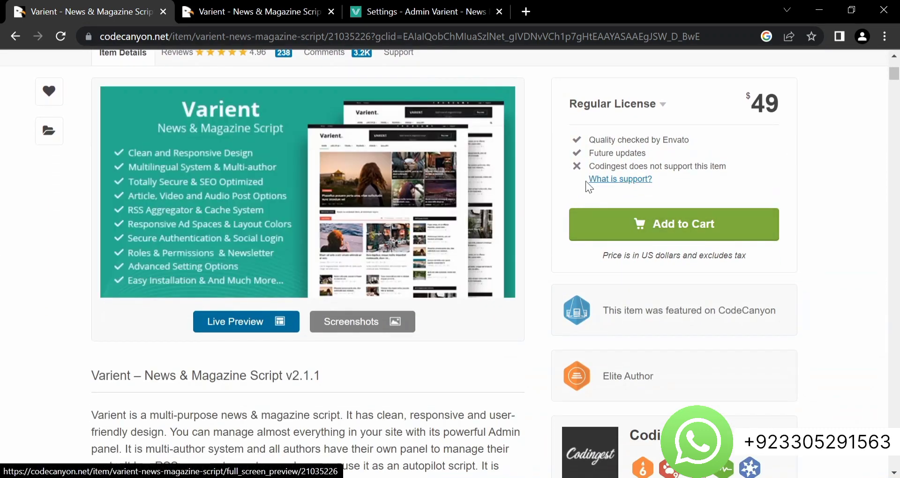
click(738, 95)
drag(738, 95, 781, 98)
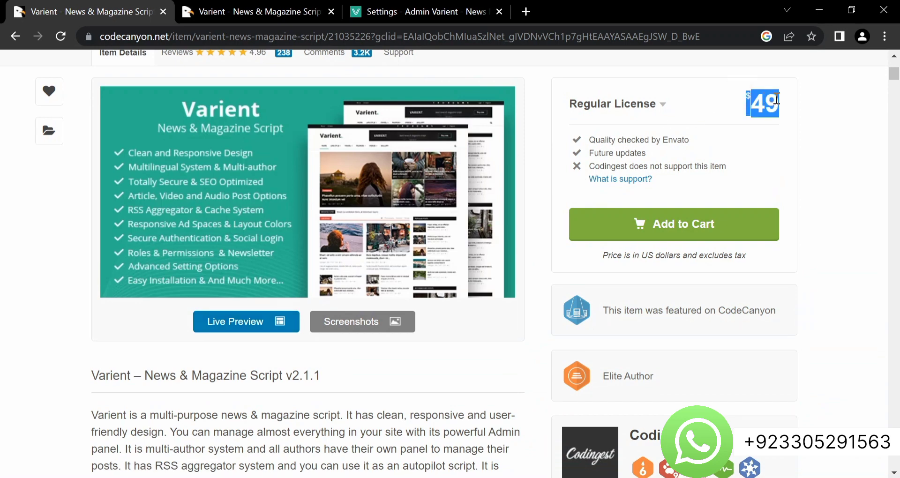
click(815, 112)
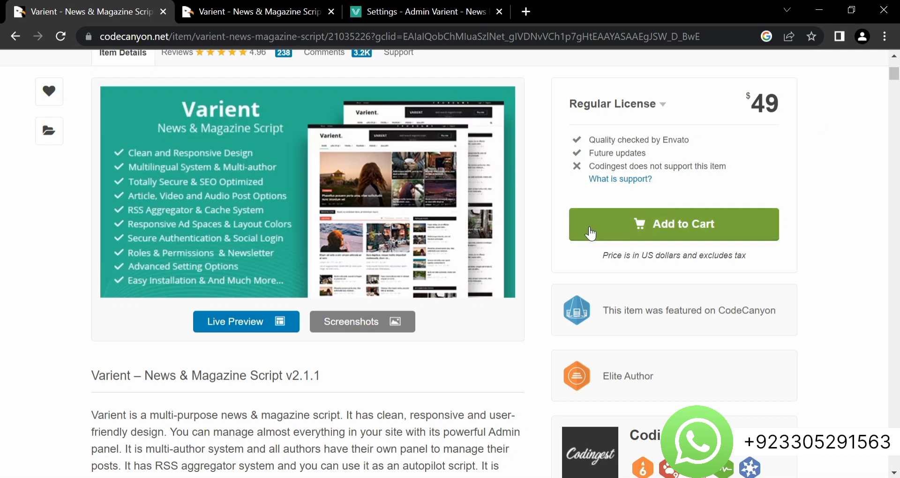
Scroll through the first part of the Varient feature list on CodeCanyon
scroll(460, 300, down, 1)
scroll(460, 303, down, 7)
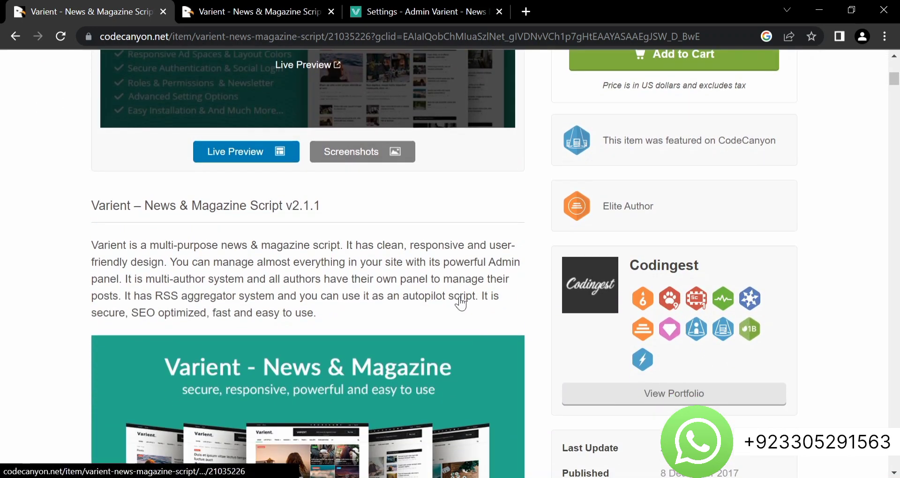
scroll(459, 304, down, 8)
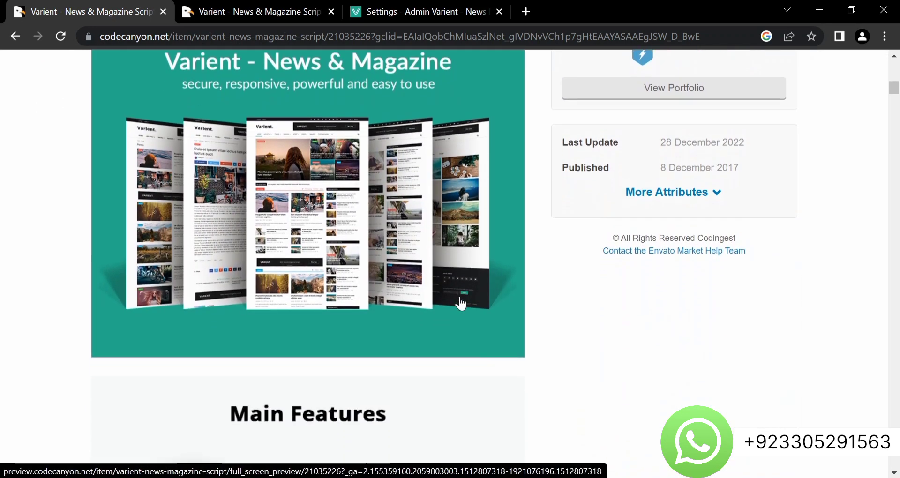
scroll(459, 304, down, 5)
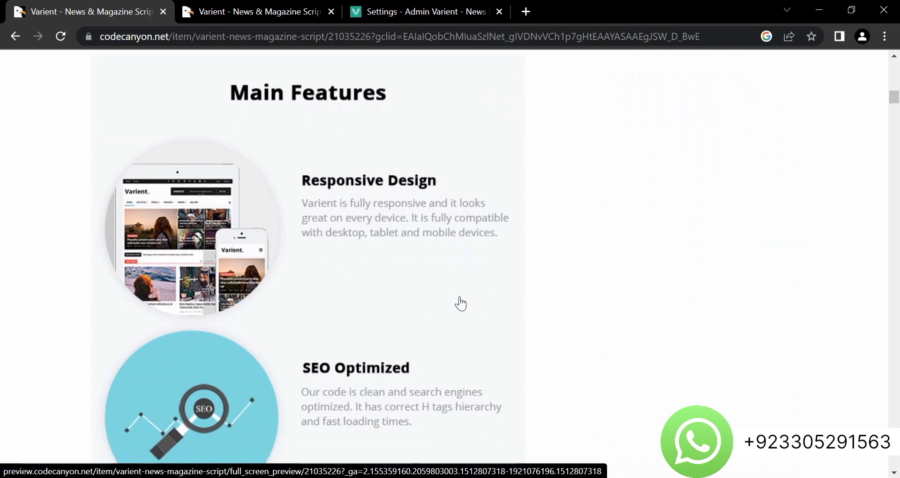
scroll(459, 303, down, 6)
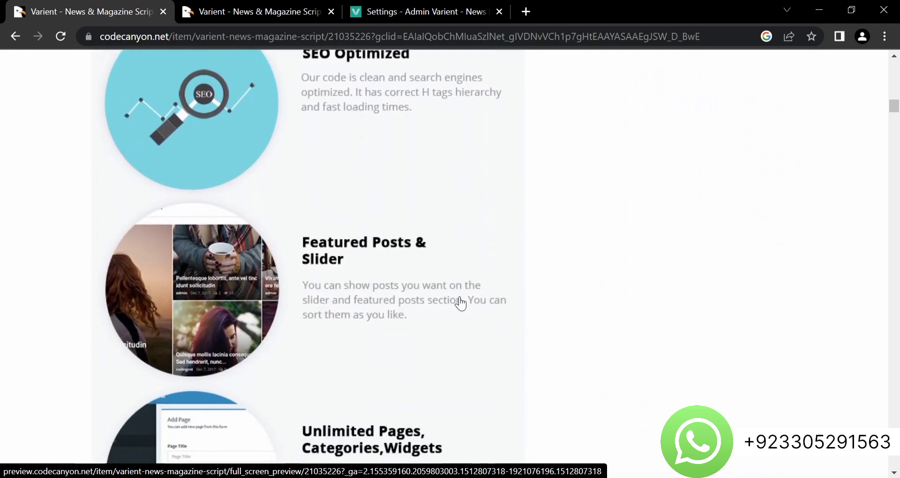
scroll(459, 303, down, 3)
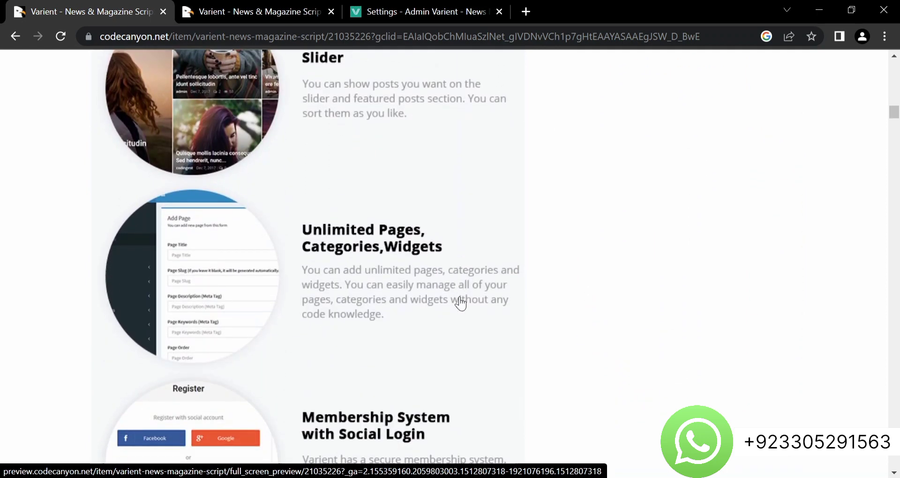
scroll(460, 304, down, 9)
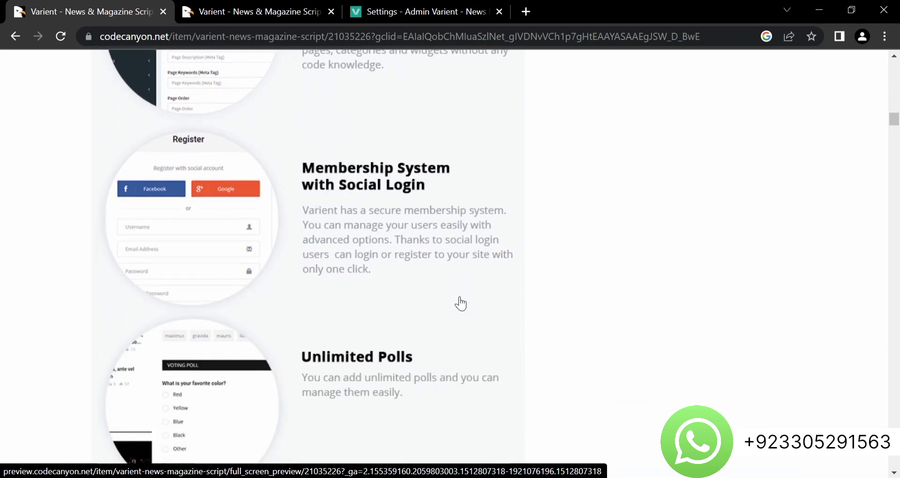
scroll(460, 303, down, 10)
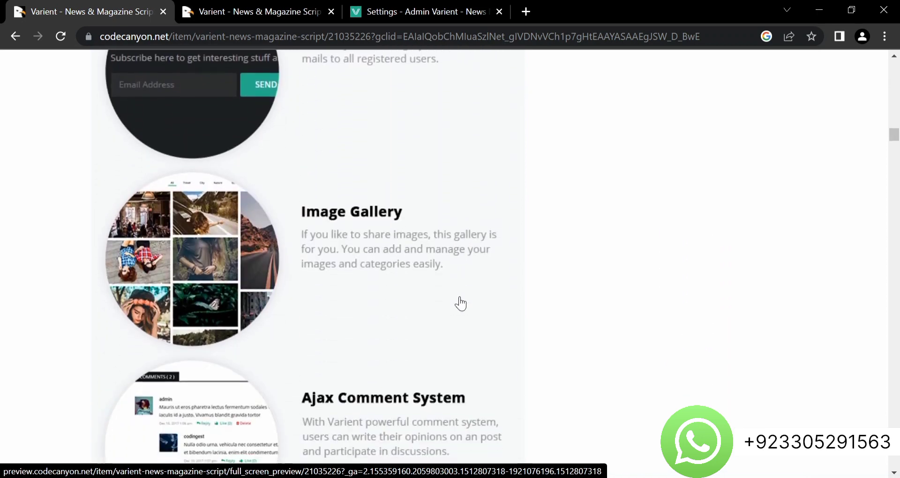
scroll(460, 304, down, 13)
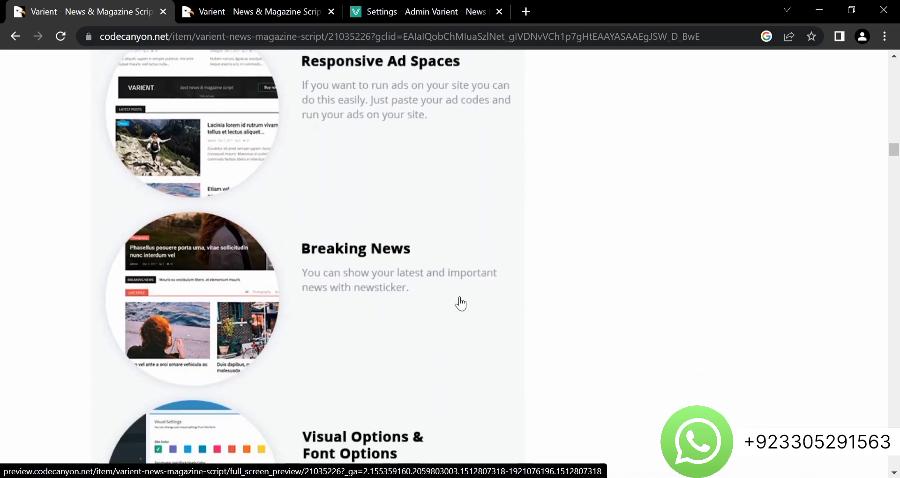
Finish reviewing the remaining features and minimize Chrome to reveal the desktop
scroll(459, 304, down, 19)
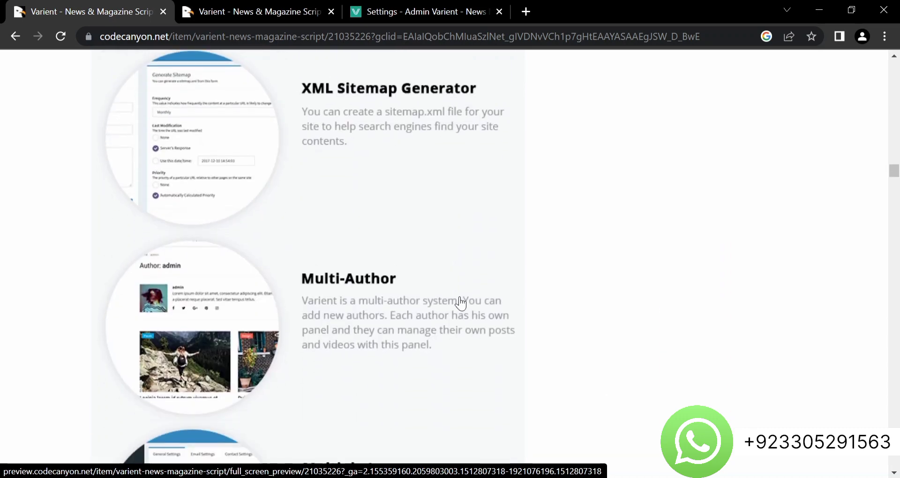
scroll(460, 304, down, 17)
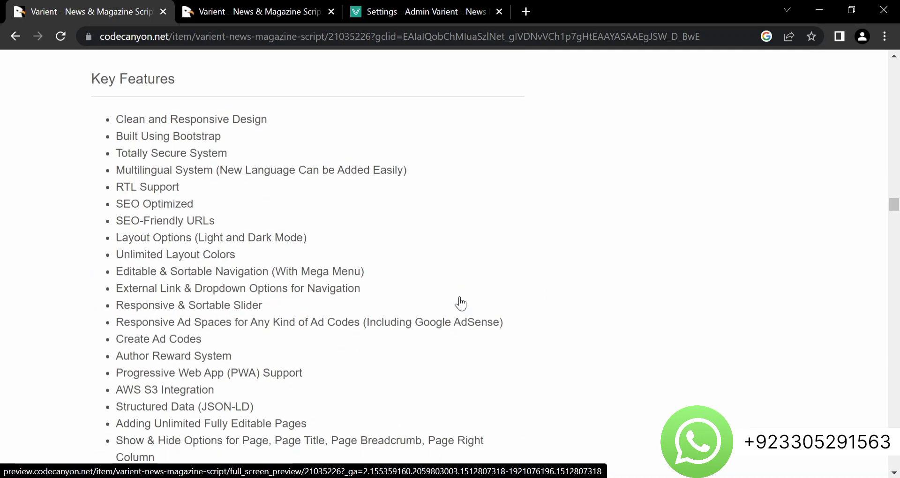
scroll(460, 303, up, 5)
scroll(460, 304, down, 3)
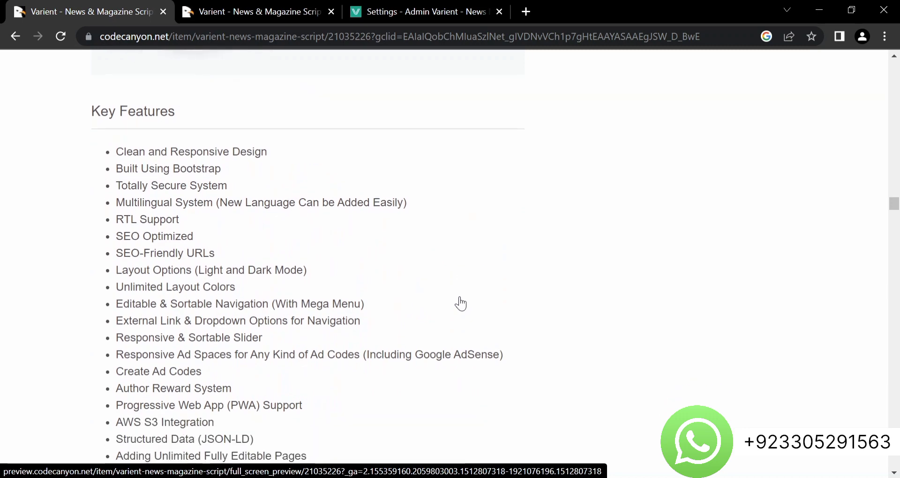
scroll(460, 304, down, 18)
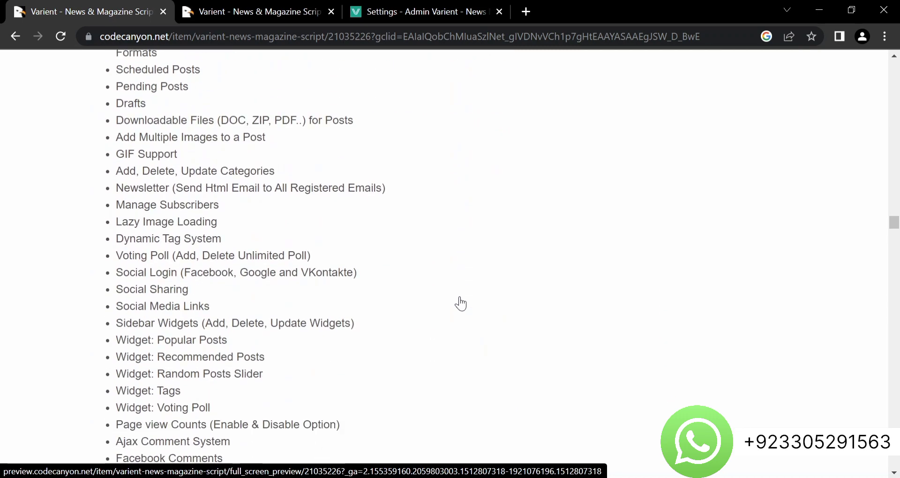
scroll(460, 304, down, 17)
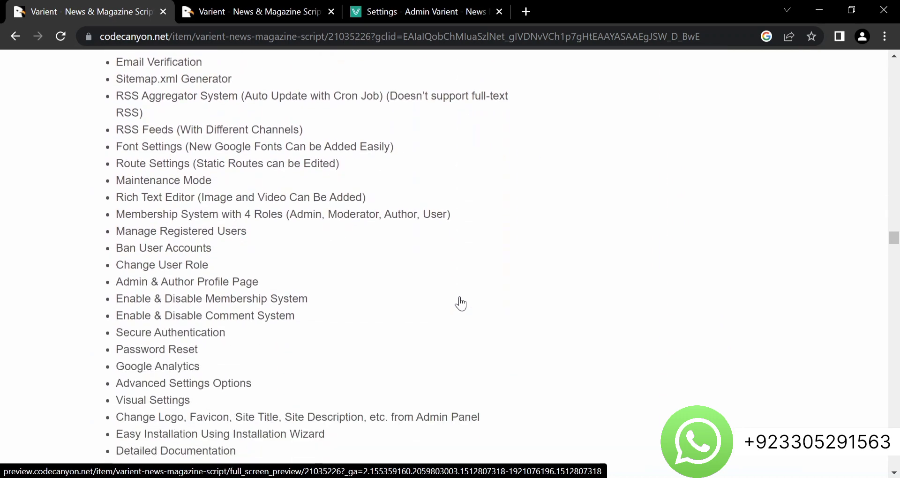
scroll(460, 304, down, 10)
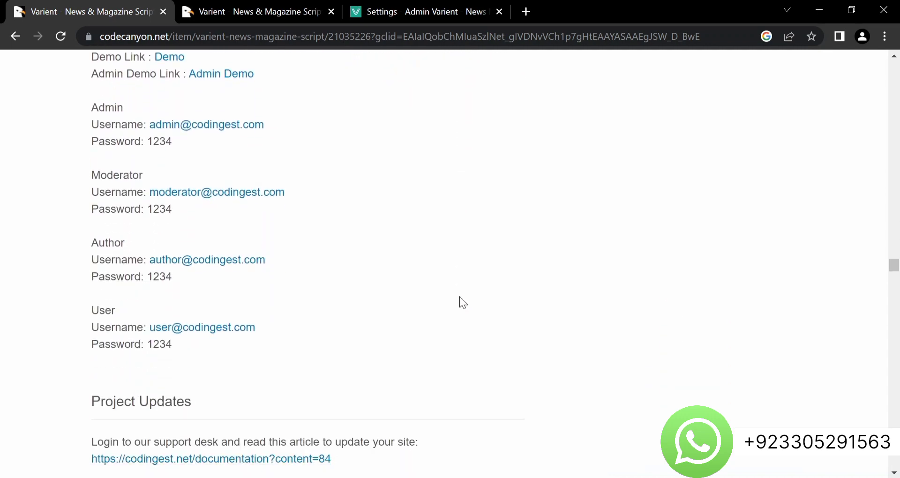
scroll(459, 296, up, 20)
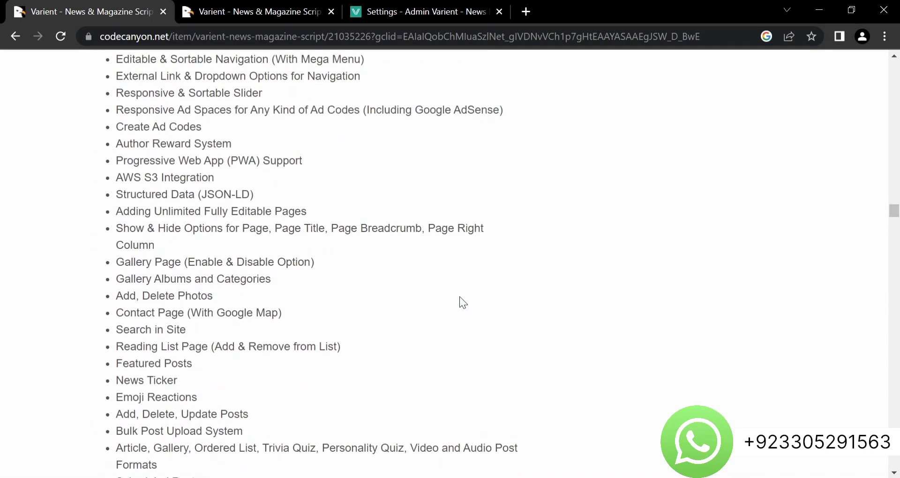
click(831, 4)
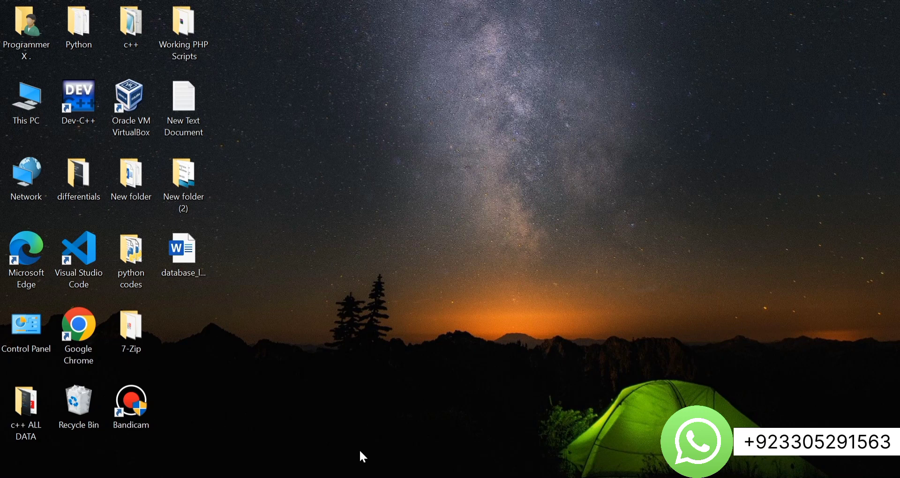
Confirm Apache and MySQL run in XAMPP, then select varient-202 in Working PHP Scripts
click(324, 477)
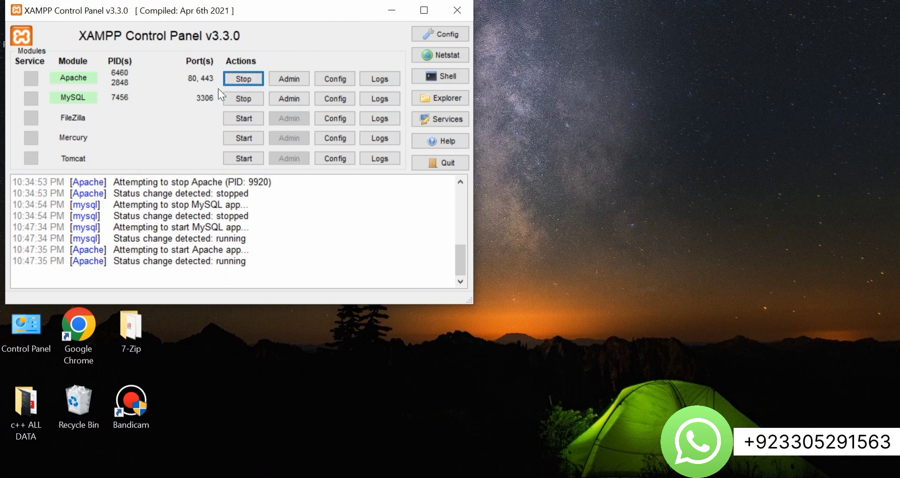
click(388, 10)
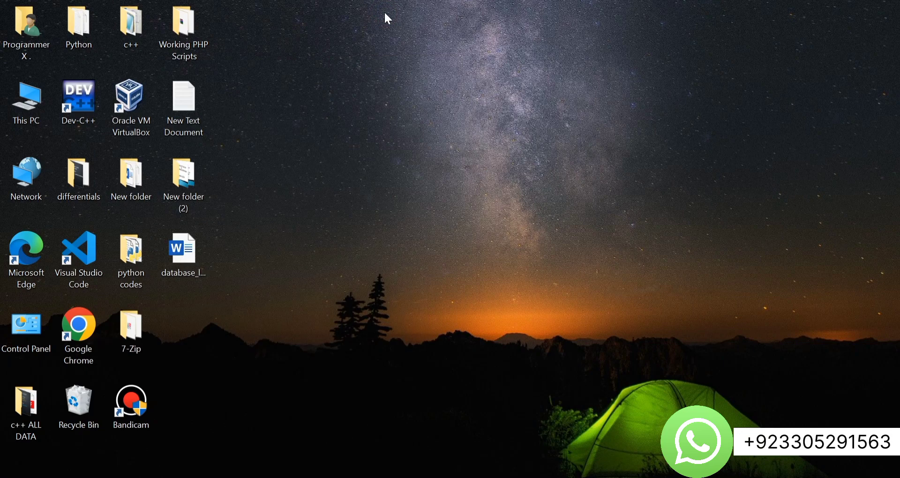
double_click(192, 42)
click(228, 286)
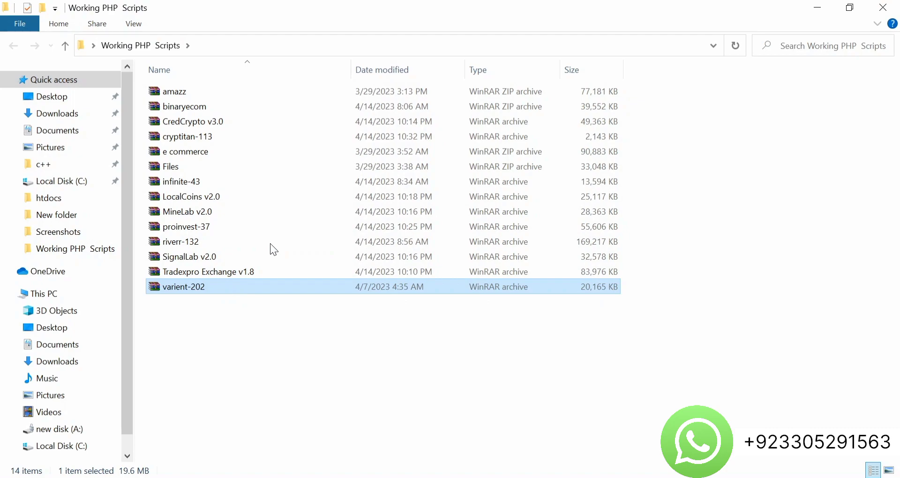
Navigate to C:\xamppp\htdocs and paste the varient-202 archive there
click(817, 7)
double_click(23, 109)
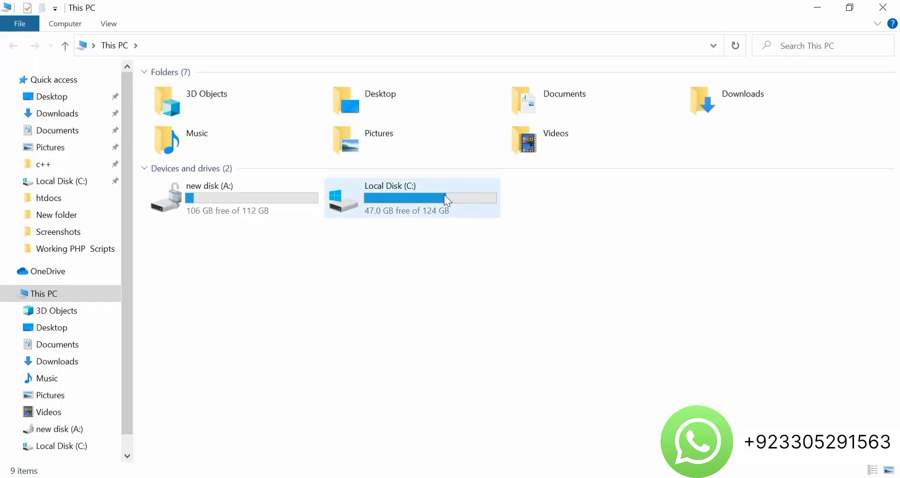
double_click(444, 195)
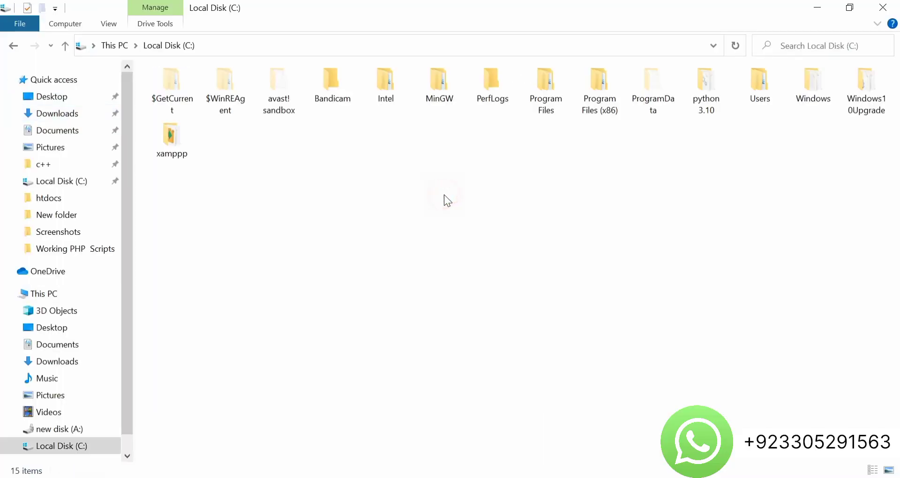
double_click(166, 138)
double_click(190, 165)
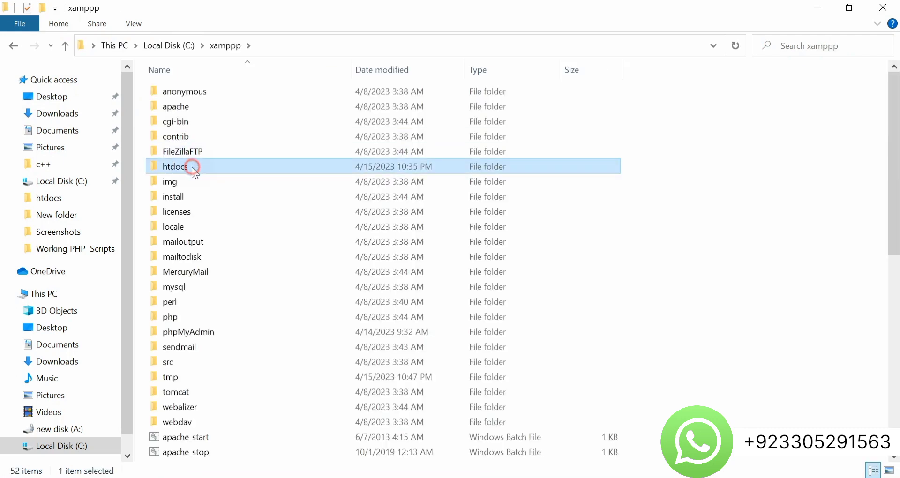
key(ctrl+v)
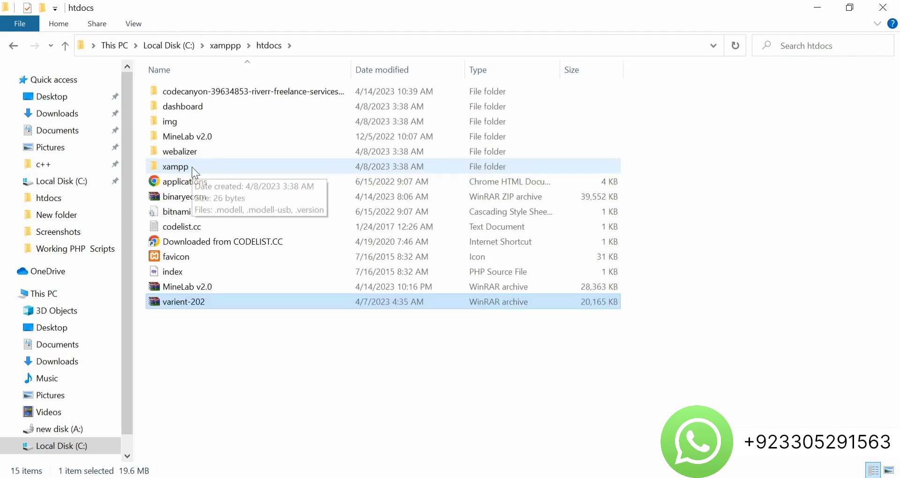
Extract the varient-202 archive right inside htdocs
right_click(175, 306)
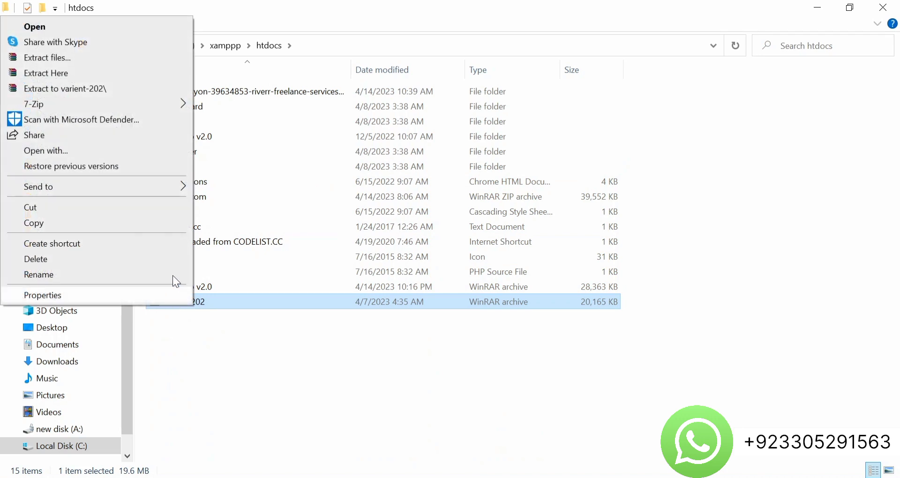
click(116, 75)
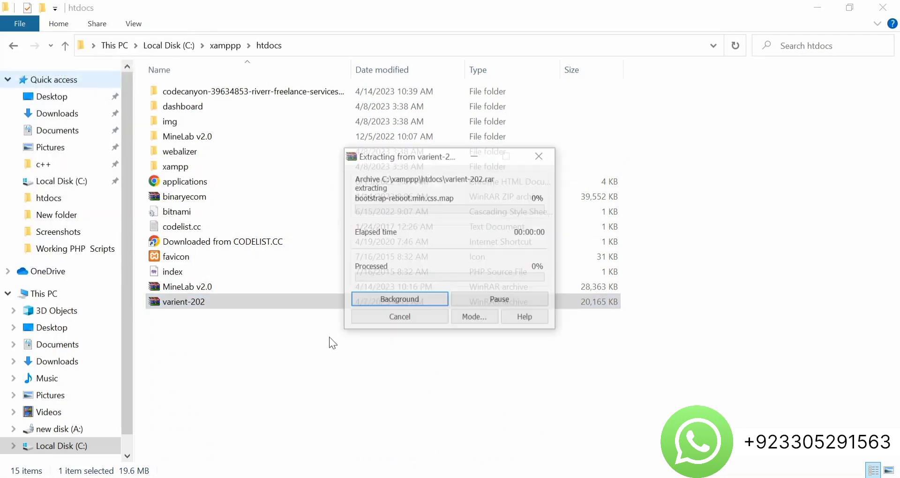
mouse_move(395, 477)
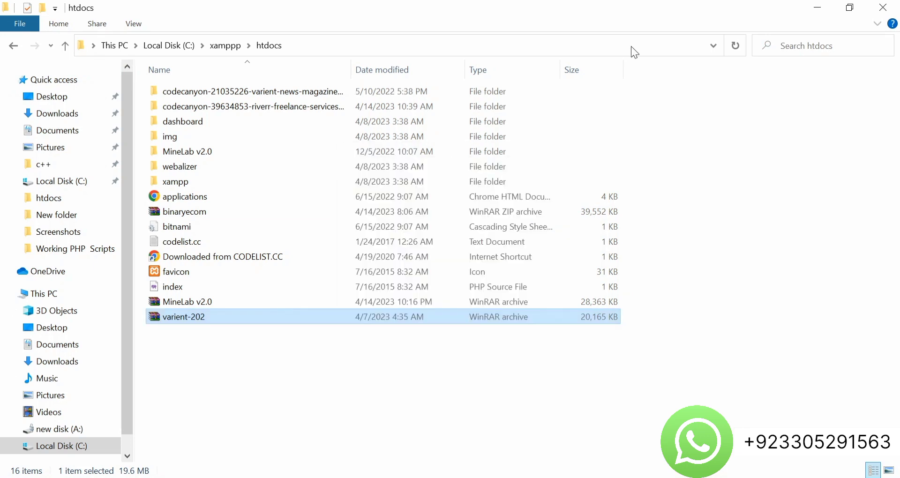
Inspect the extracted codecanyon folder down to varient-v2.0.2, then return to htdocs
click(268, 91)
double_click(267, 91)
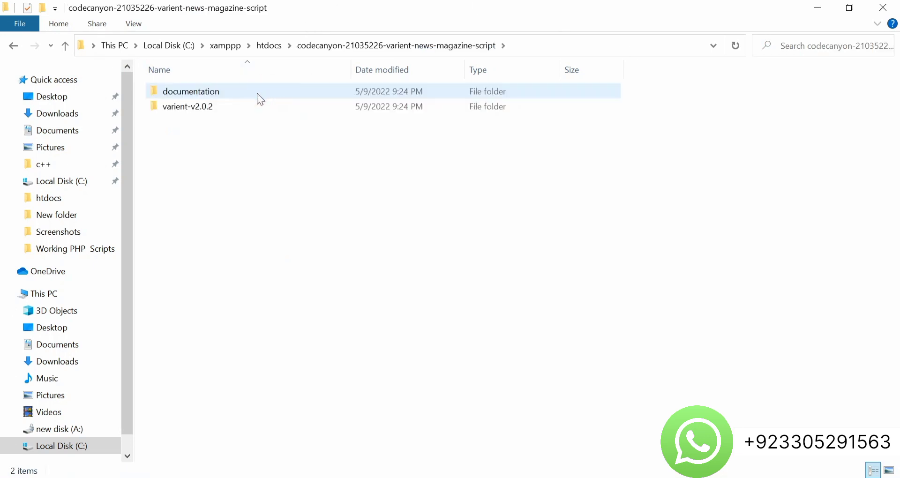
double_click(222, 107)
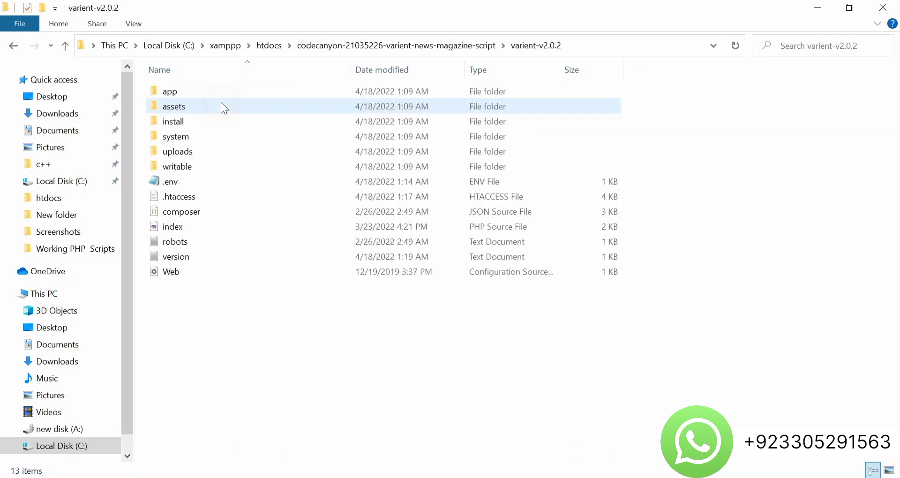
click(13, 46)
click(13, 46)
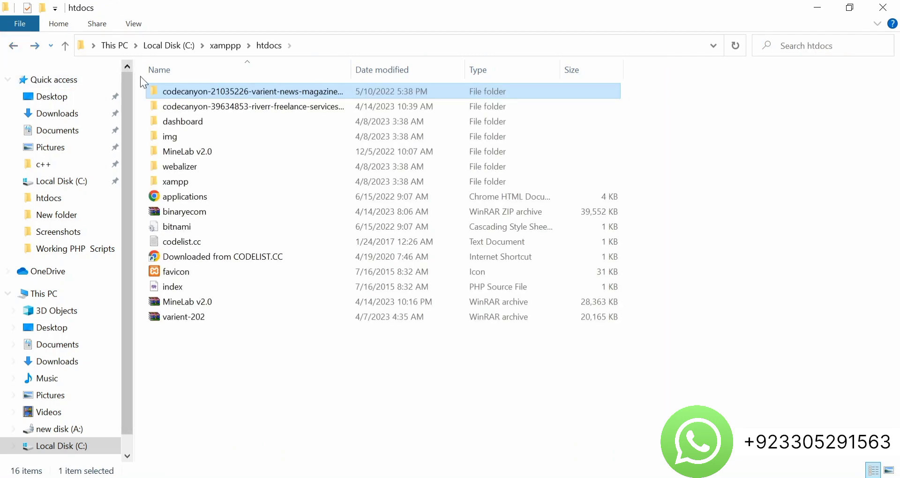
Start renaming the codecanyon folder, close File Explorer and launch Google Chrome
click(187, 91)
right_click(187, 91)
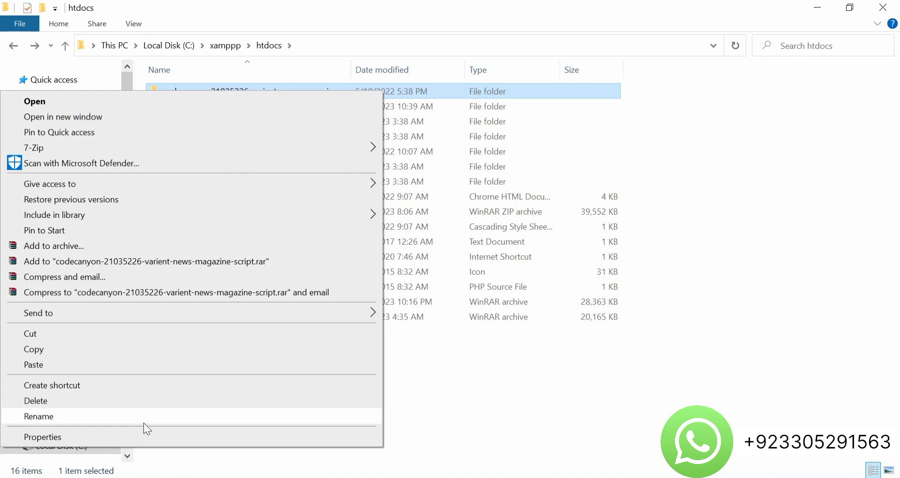
click(142, 418)
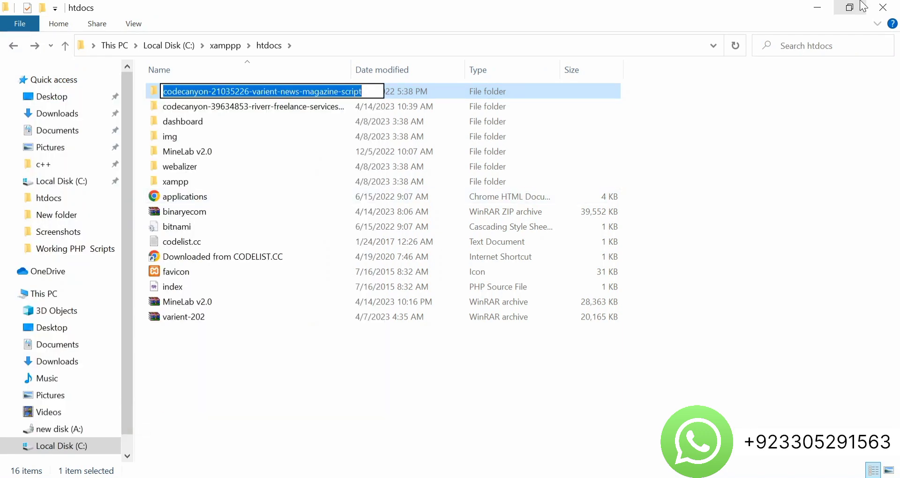
click(883, 7)
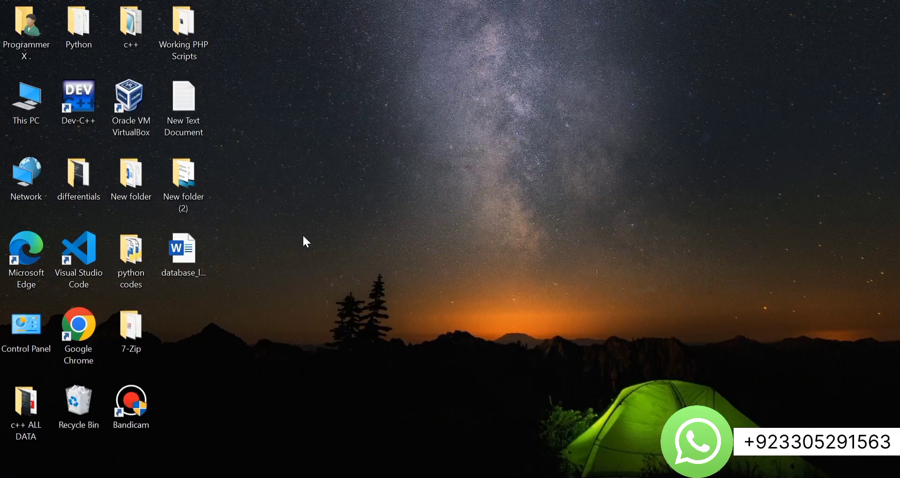
double_click(82, 331)
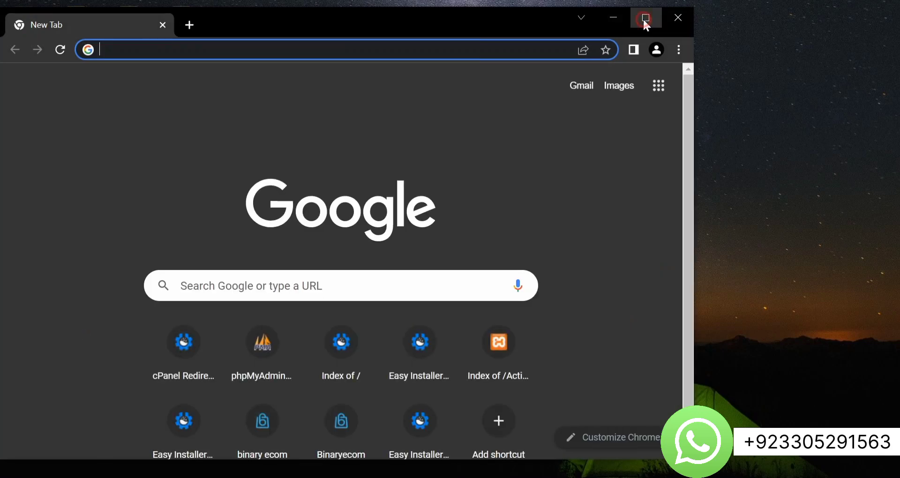
In maximized Chrome, load localhost and open the varient-v2.0.2 installer from the codecanyon folder
click(642, 18)
text(local)
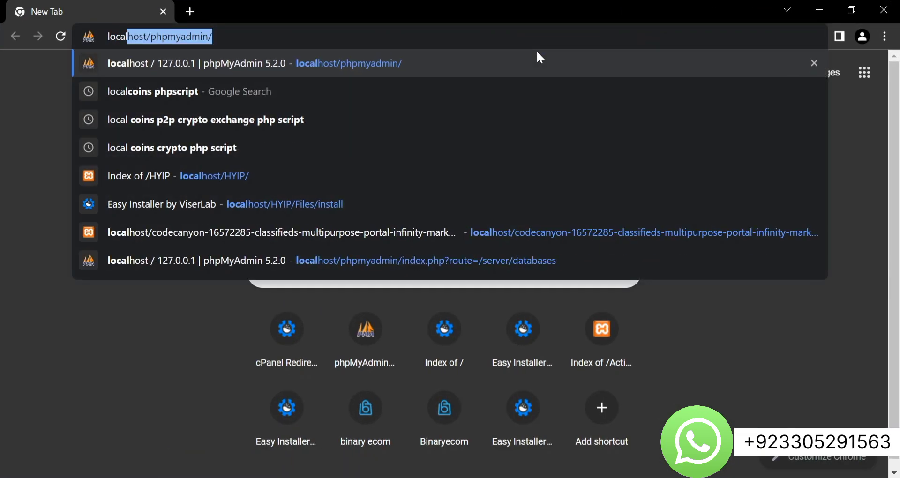
click(208, 36)
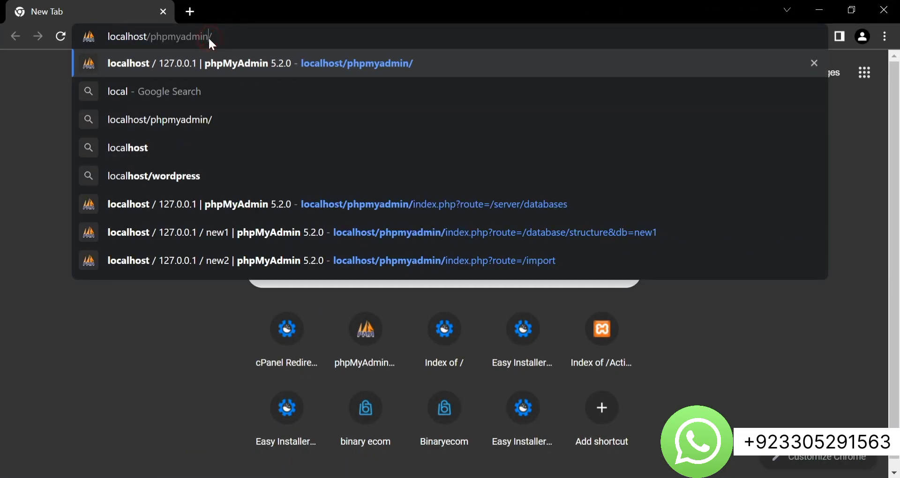
key(BackSpace)
key(BackSpace)
key(BackSpace)
key(BackSpace)
key(BackSpace)
key(BackSpace)
key(BackSpace)
key(BackSpace)
key(BackSpace)
key(BackSpace)
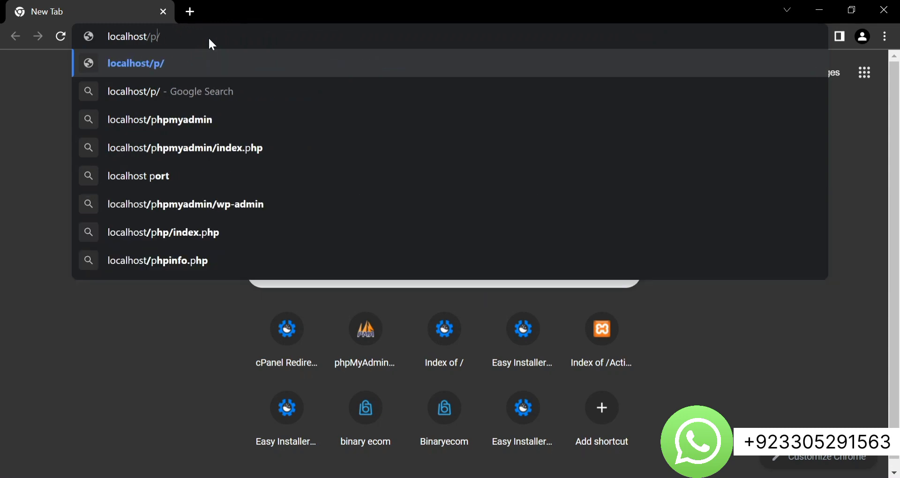
key(BackSpace)
key(Return)
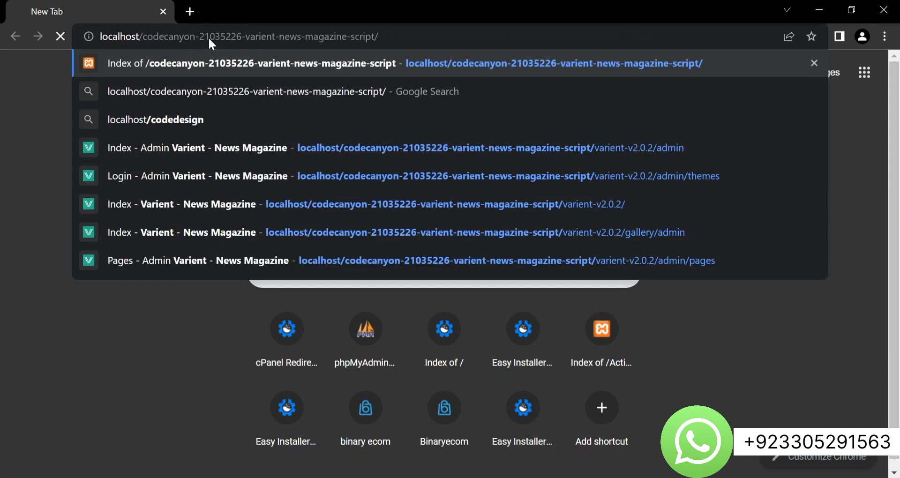
click(57, 177)
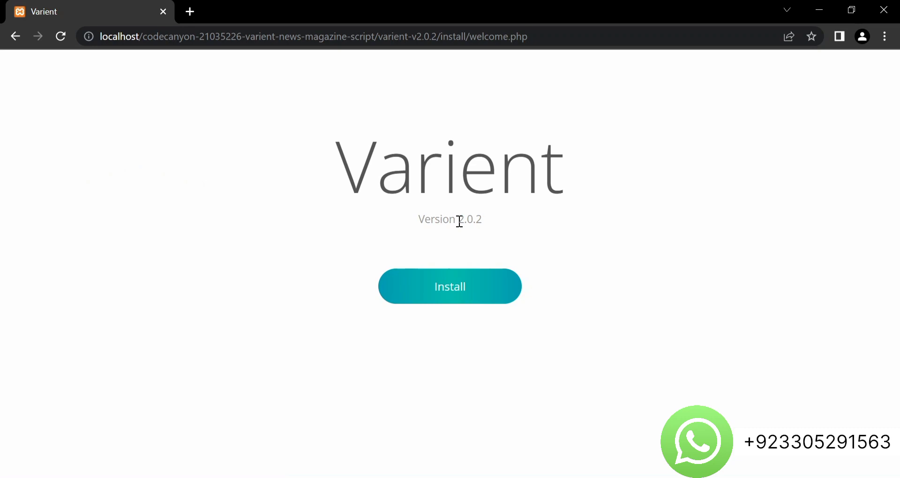
Start the Varient install and pass the System Requirements and Folder Permissions checks
click(461, 289)
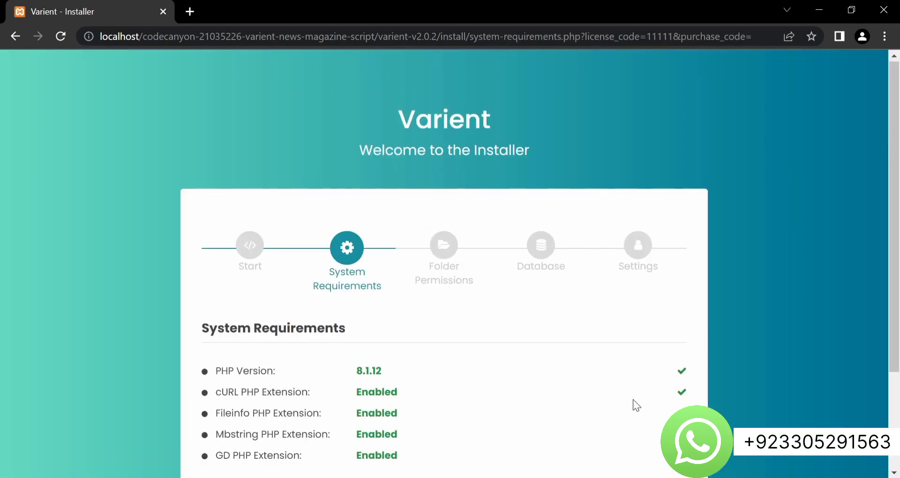
scroll(633, 399, down, 2)
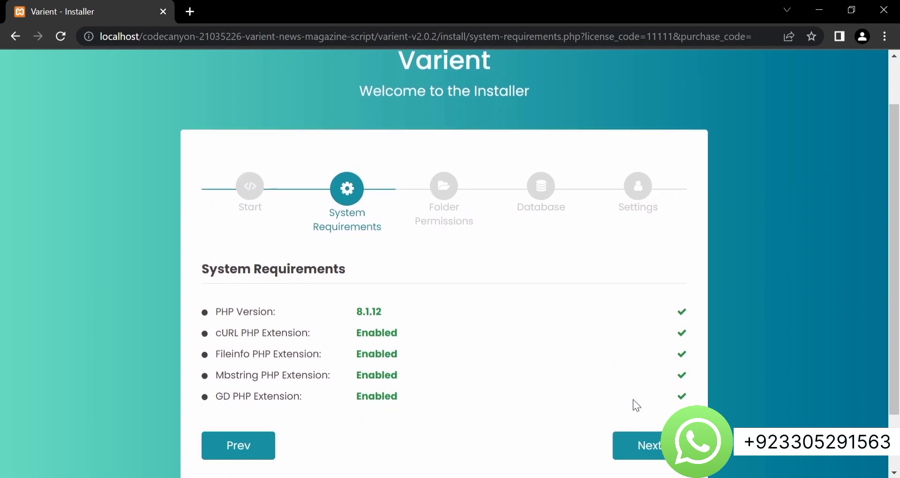
scroll(633, 399, up, 1)
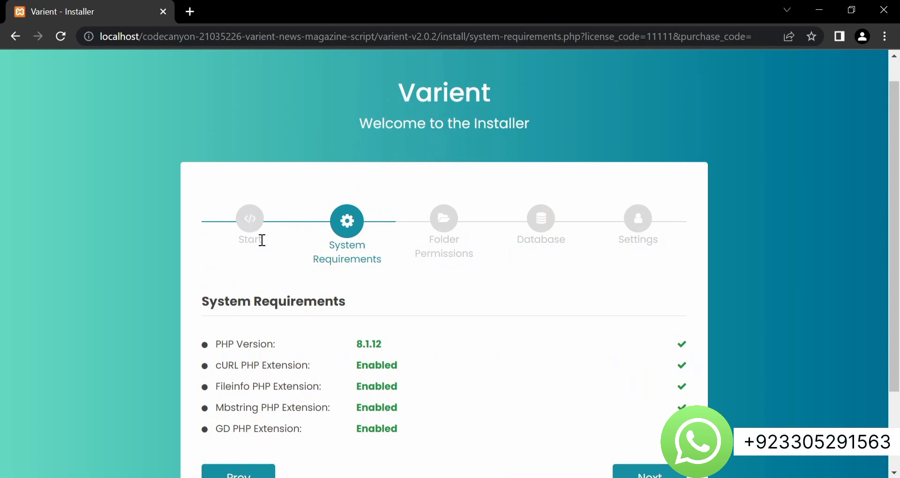
scroll(368, 283, down, 1)
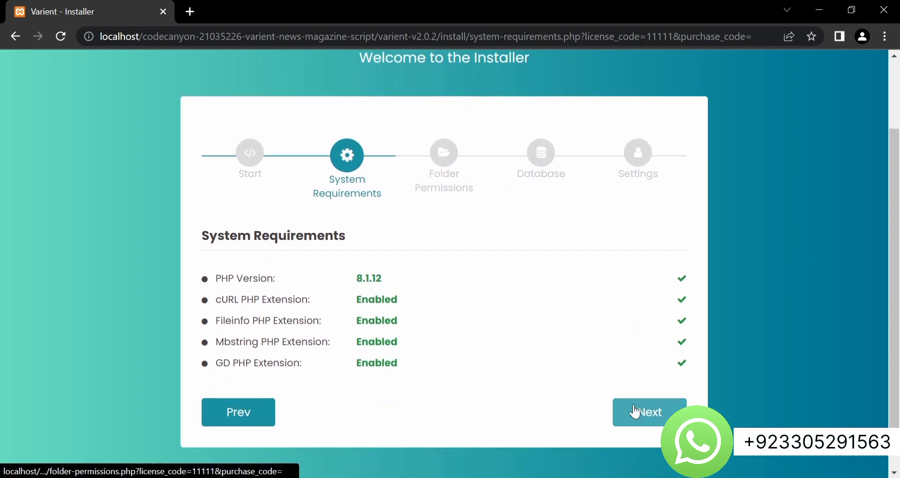
drag(418, 358, 216, 276)
click(491, 338)
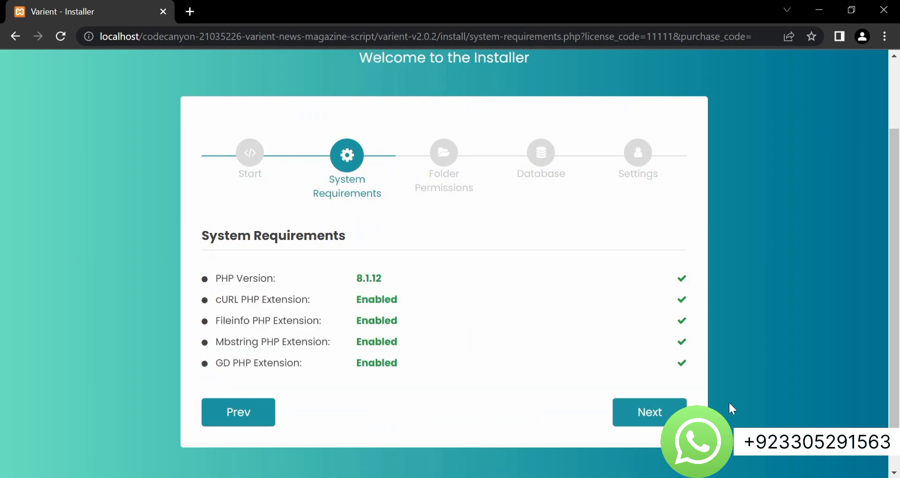
click(638, 422)
scroll(443, 339, down, 5)
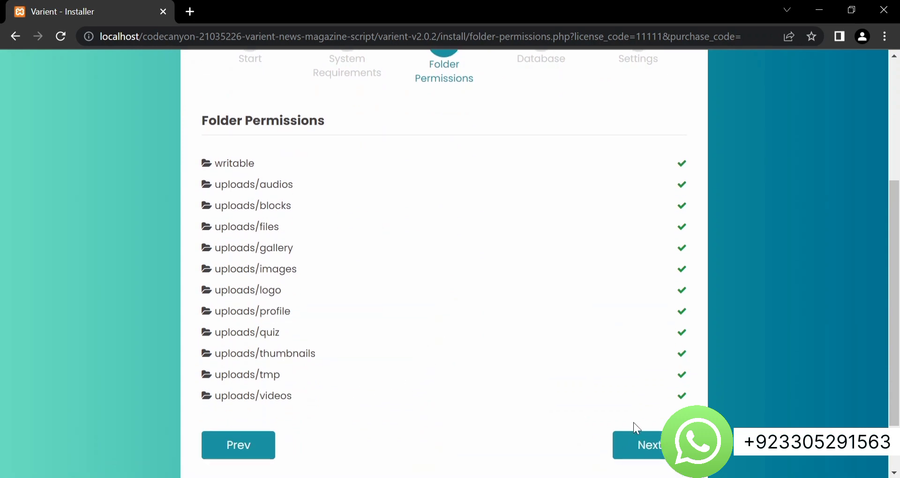
click(653, 445)
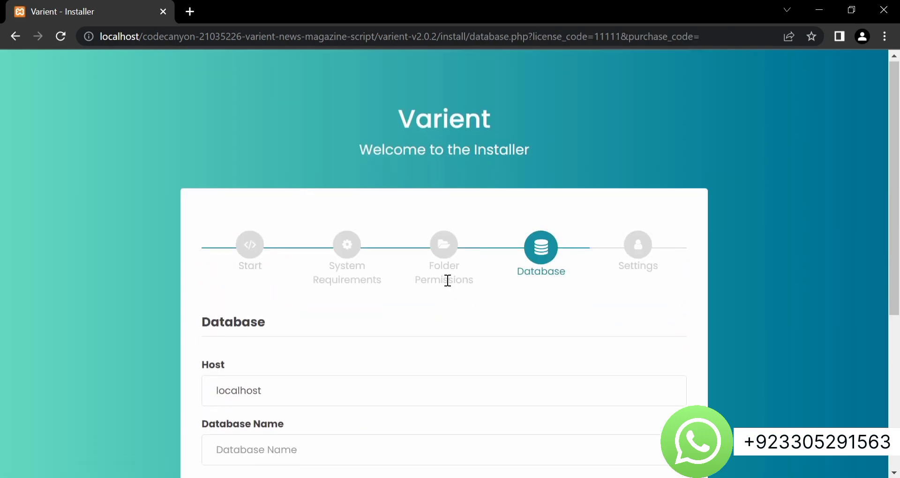
scroll(445, 281, down, 4)
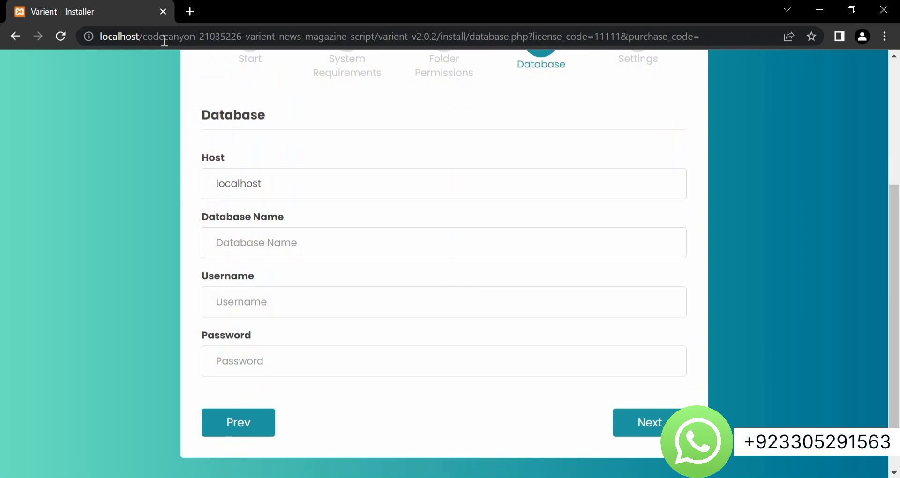
Open localhost/phpmyadmin in a new browser tab
click(189, 11)
text(loa)
key(Return)
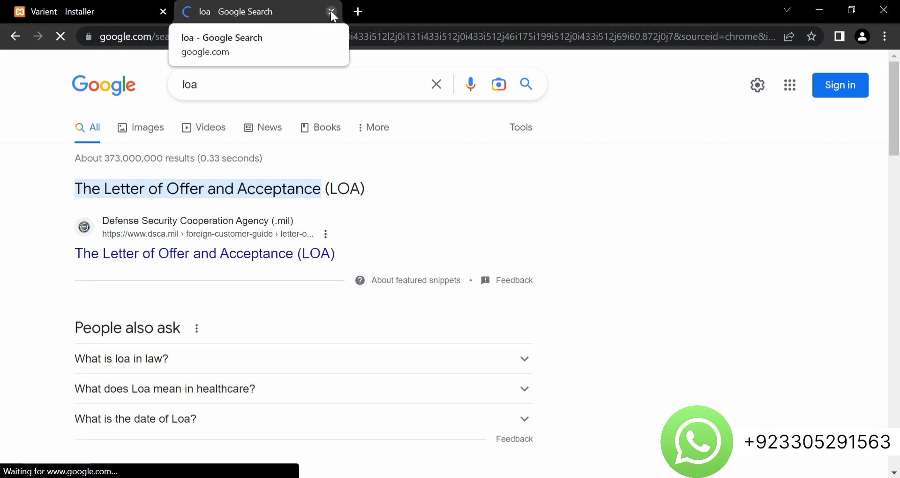
click(331, 11)
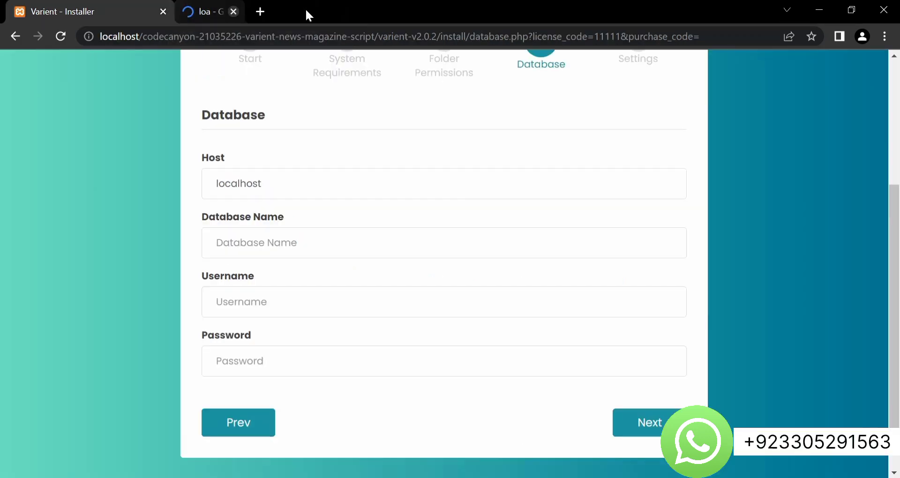
click(195, 11)
text(localhost/phpmyadmin/)
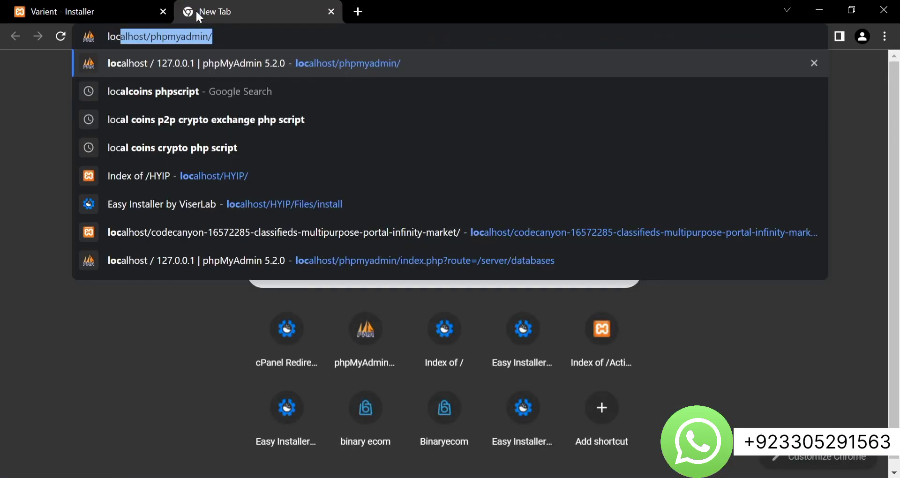
key(Return)
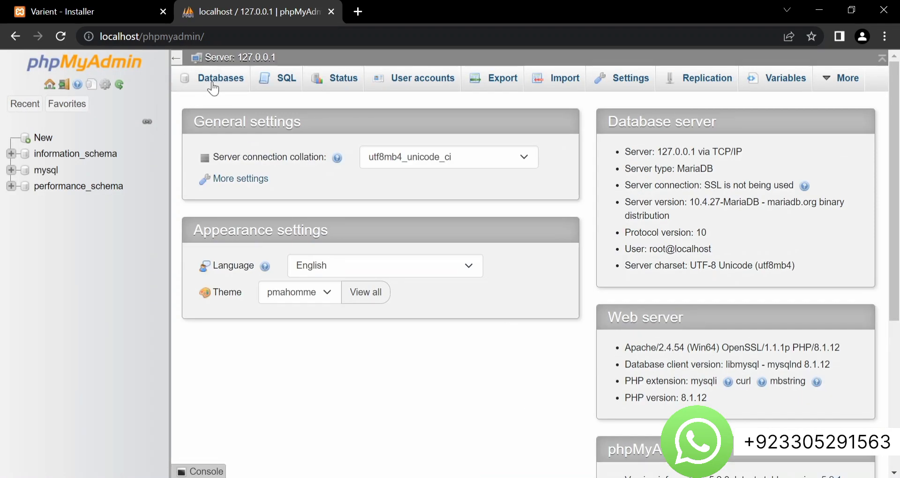
Create a new database named varient from the Databases list
click(212, 83)
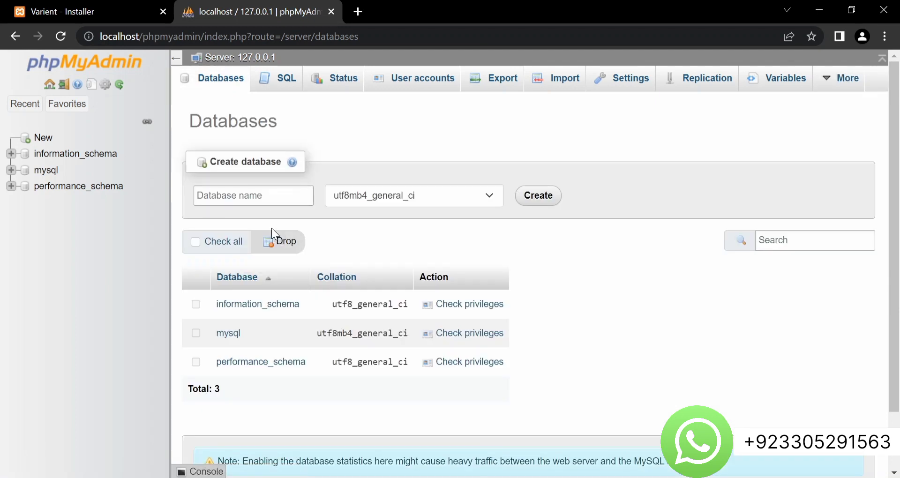
click(233, 200)
text(test)
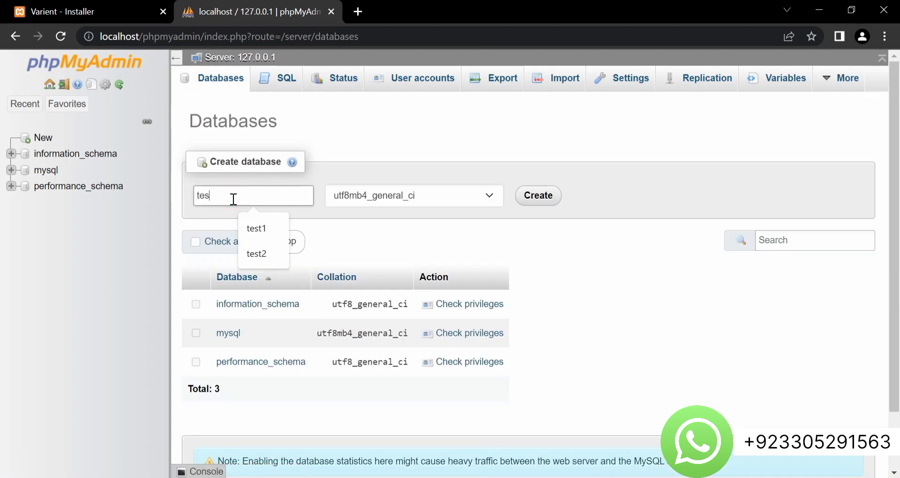
key(BackSpace)
key(BackSpace)
key(BackSpace)
text(var)
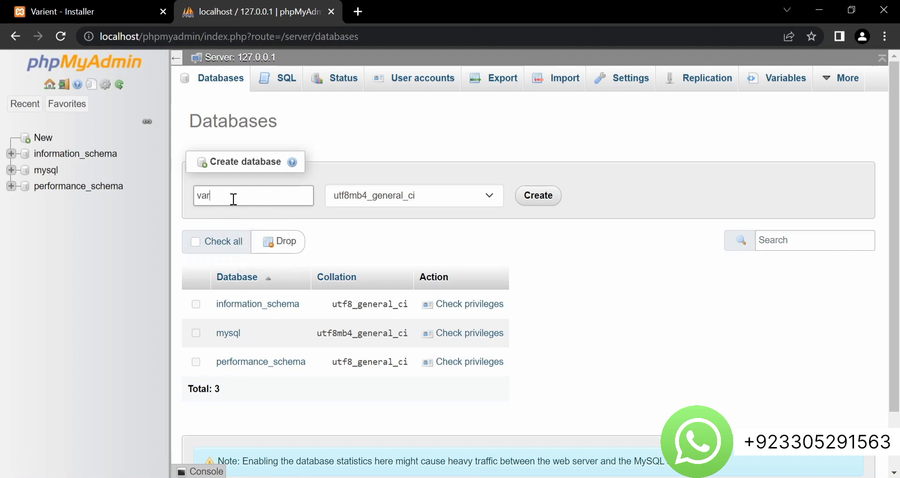
text(ient)
click(560, 197)
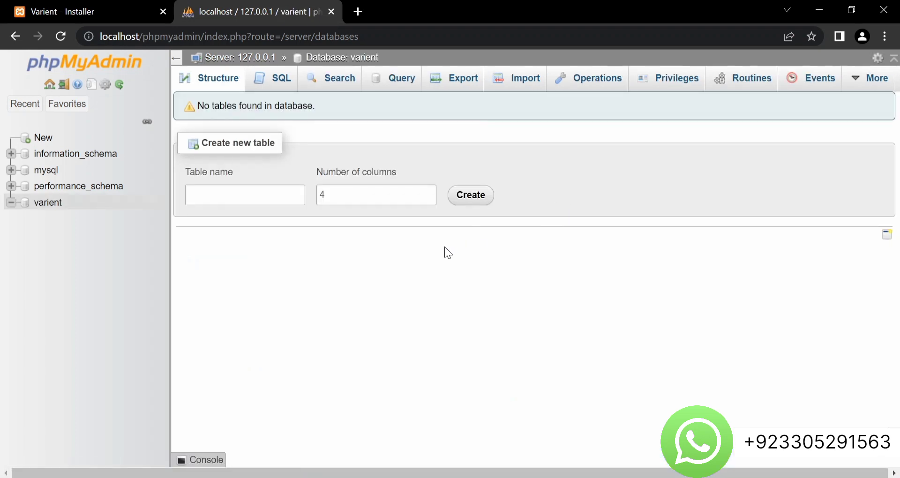
Add a user account varient restricted to Local host and enter its password twice
click(669, 88)
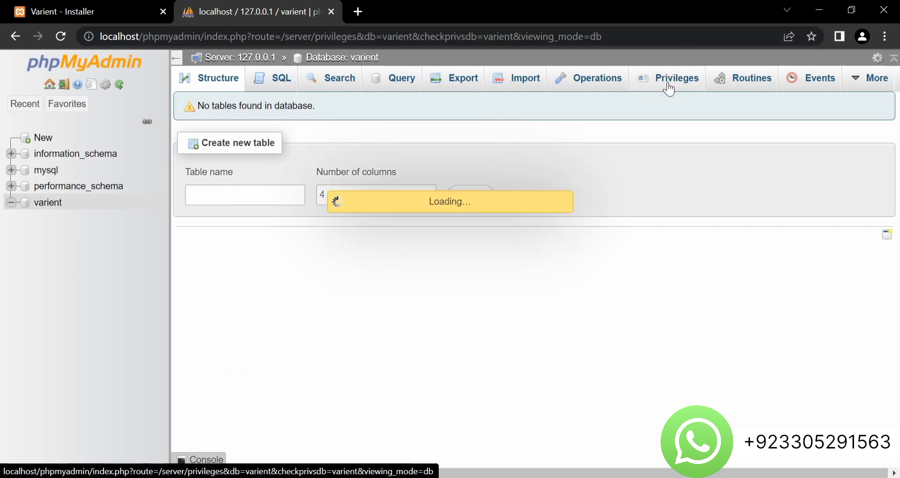
scroll(344, 267, down, 3)
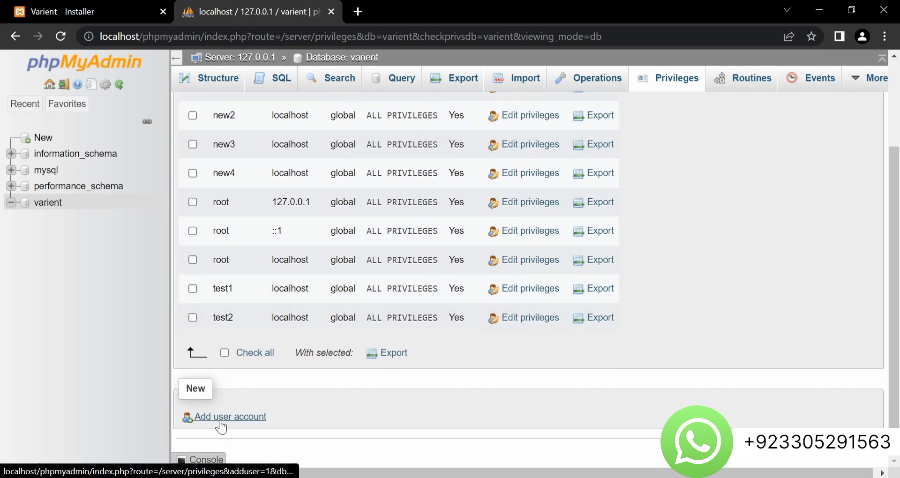
click(236, 416)
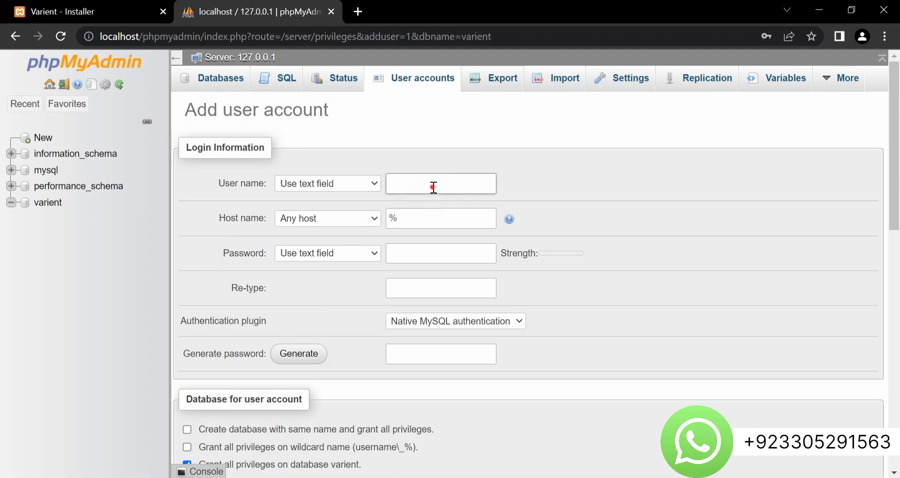
click(434, 188)
click(369, 216)
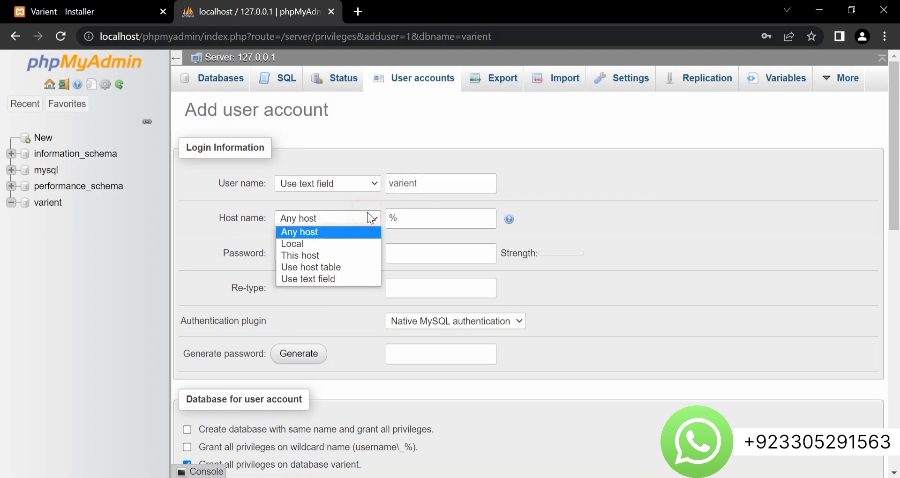
click(337, 244)
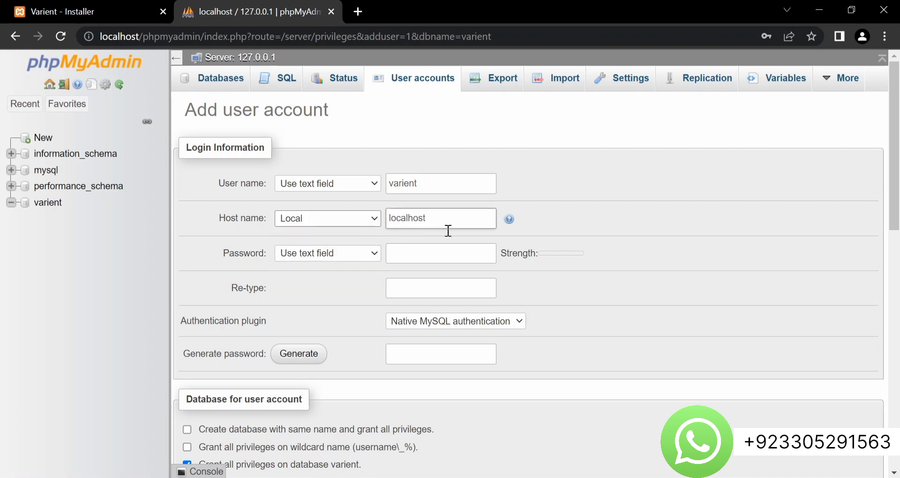
click(441, 248)
text(varient)
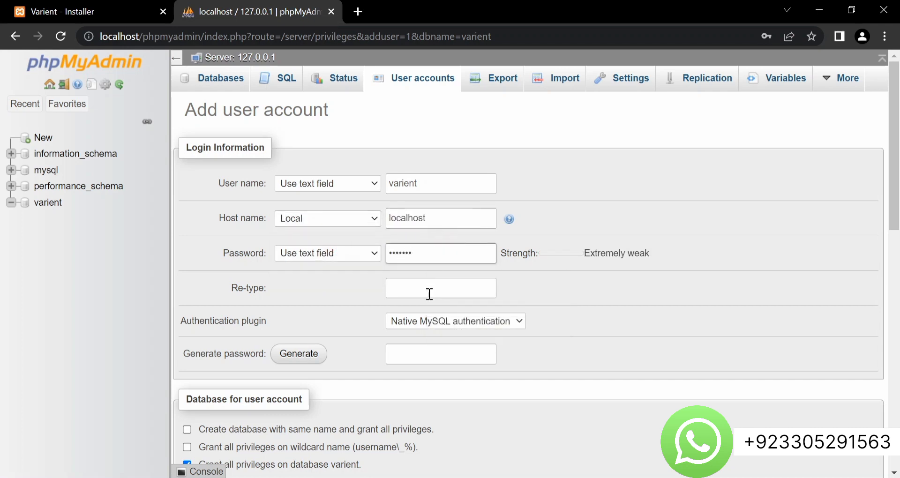
click(430, 294)
text(var)
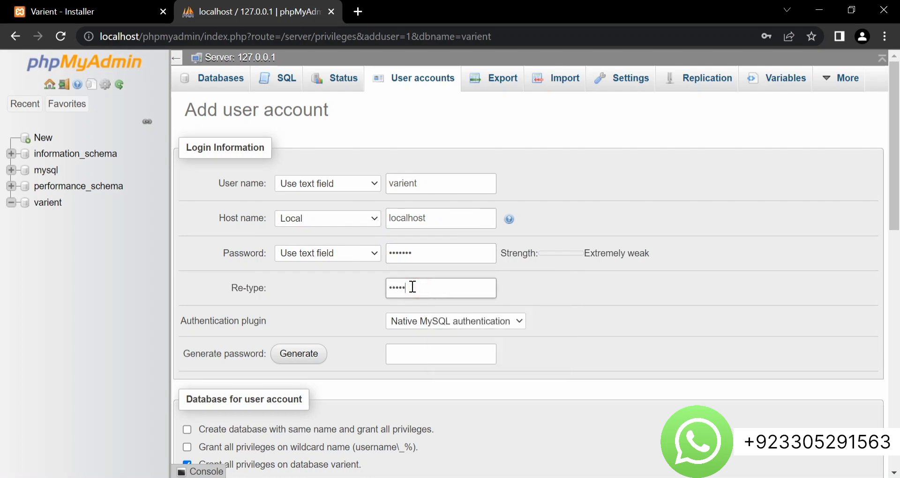
text(ien)
Grant the new user all global privileges, submit, and dismiss the password mismatch warning
scroll(413, 286, down, 4)
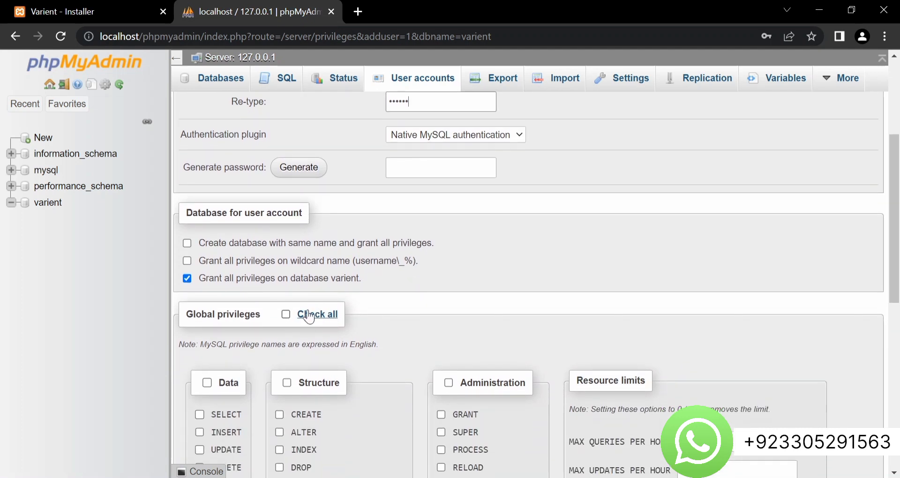
click(288, 317)
scroll(287, 317, down, 7)
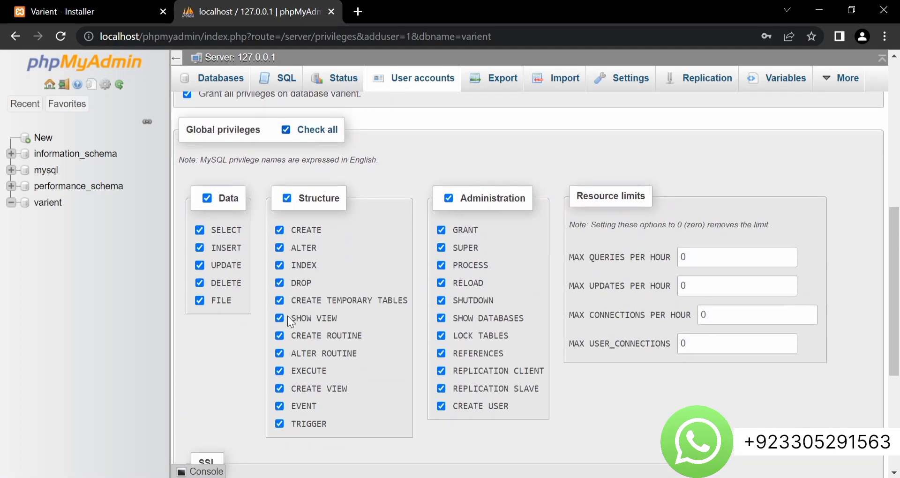
scroll(288, 317, down, 2)
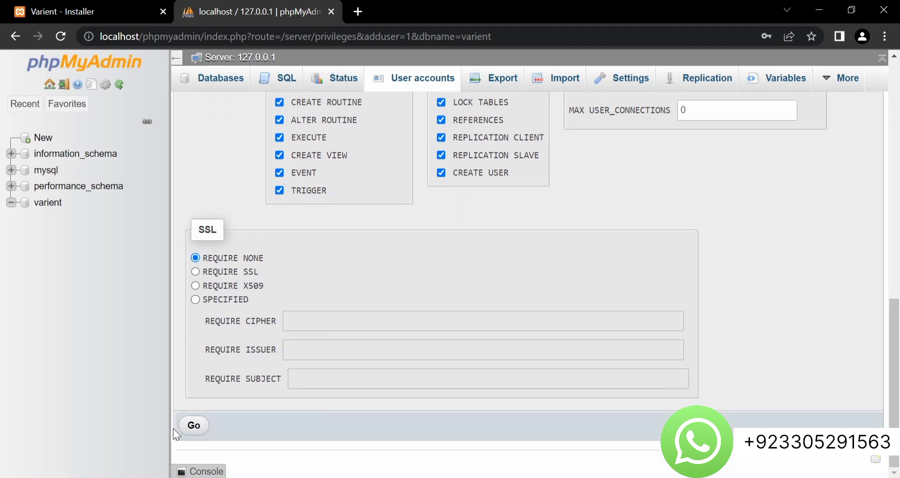
click(190, 425)
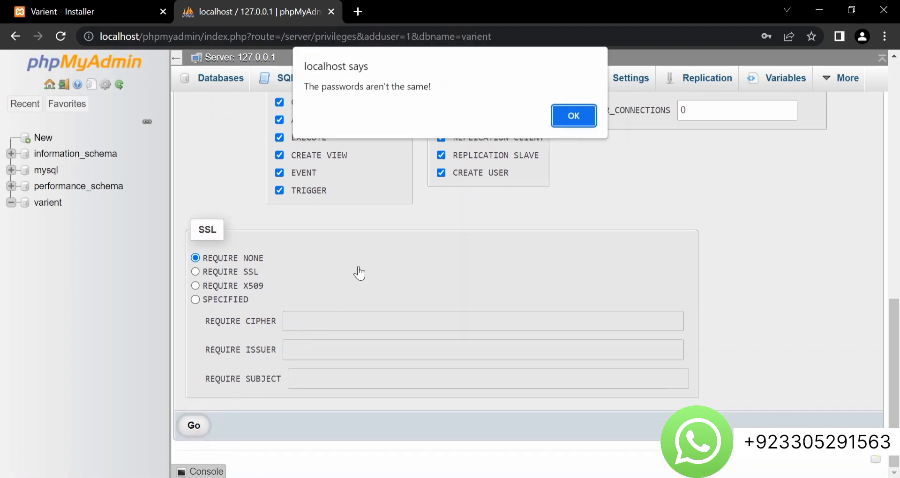
click(561, 113)
Re-enter matching passwords, create the varient@localhost account, and dismiss the breach warning
scroll(469, 136, up, 1)
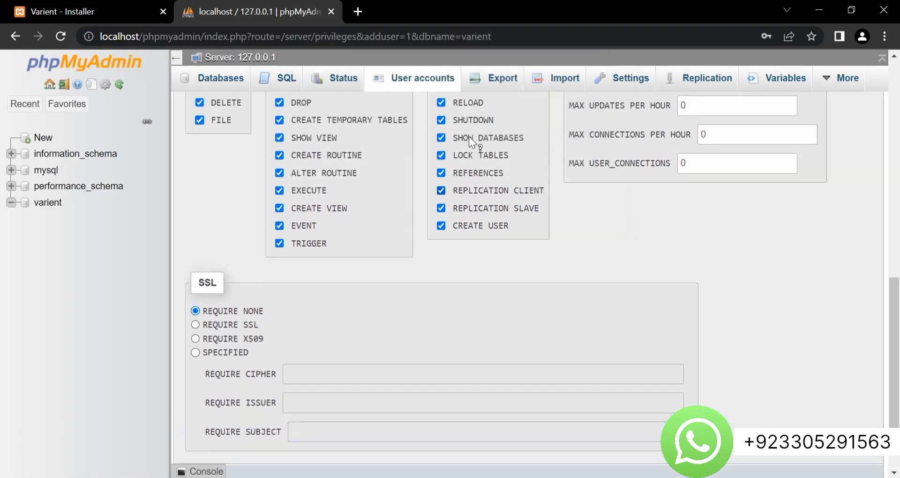
scroll(469, 136, up, 8)
click(448, 149)
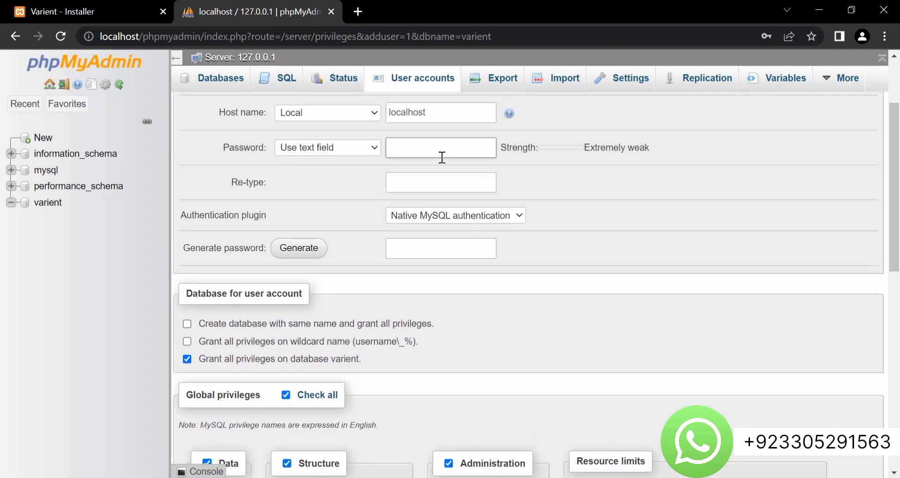
text(567)
click(425, 183)
text(1234)
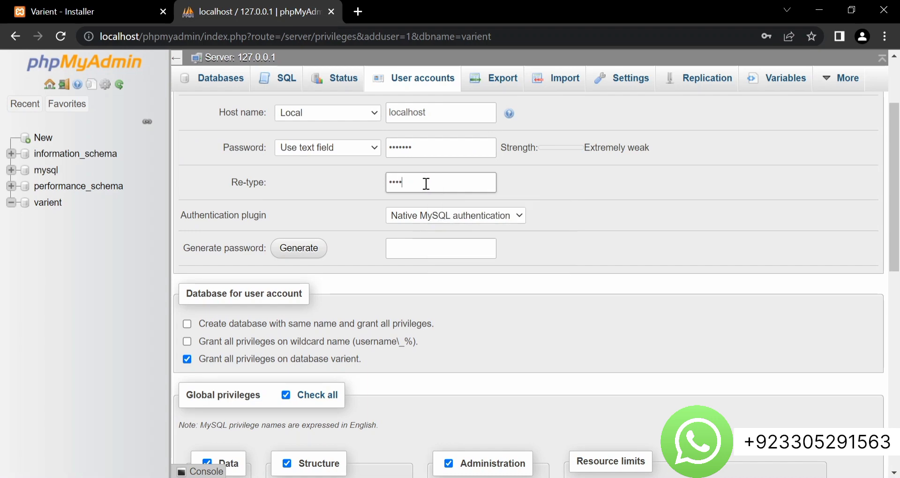
scroll(425, 183, down, 10)
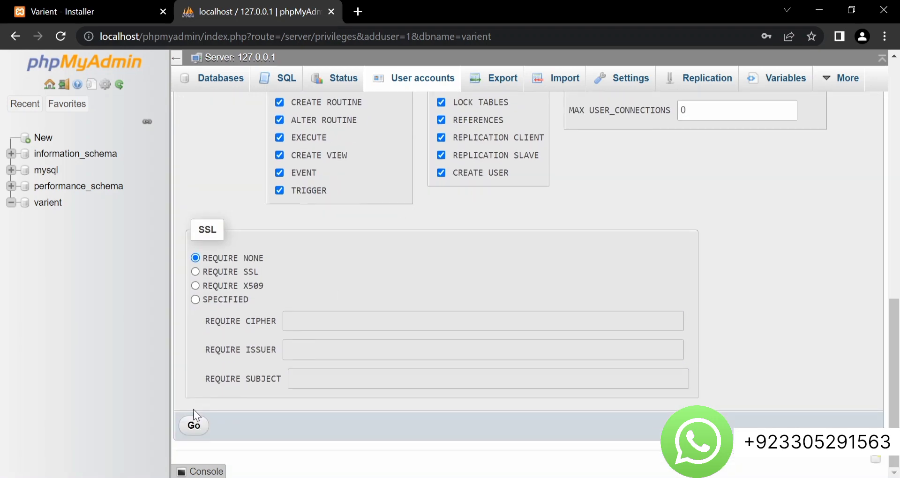
click(193, 425)
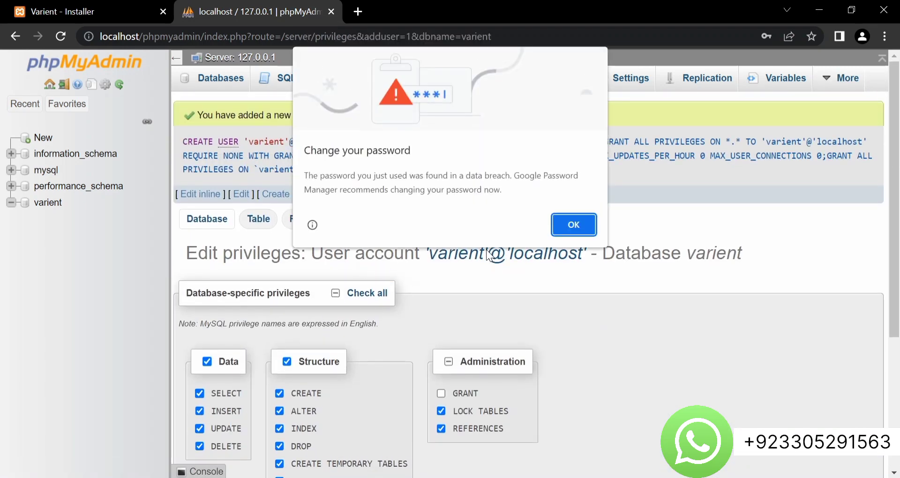
click(569, 225)
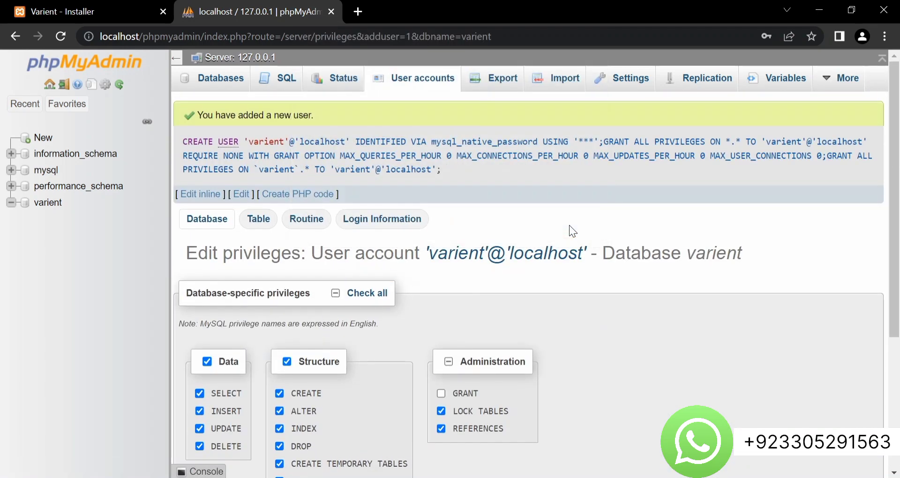
Submit database name varient, username varient and the user's password in the installer
click(74, 6)
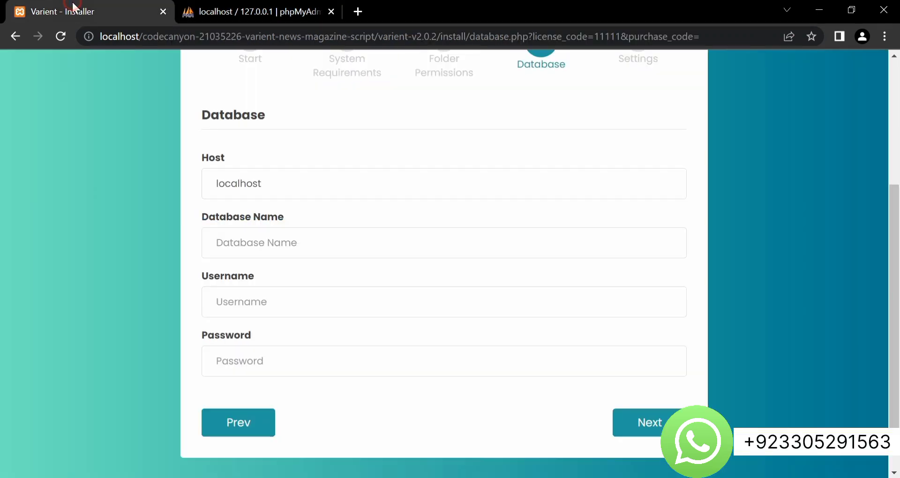
click(302, 248)
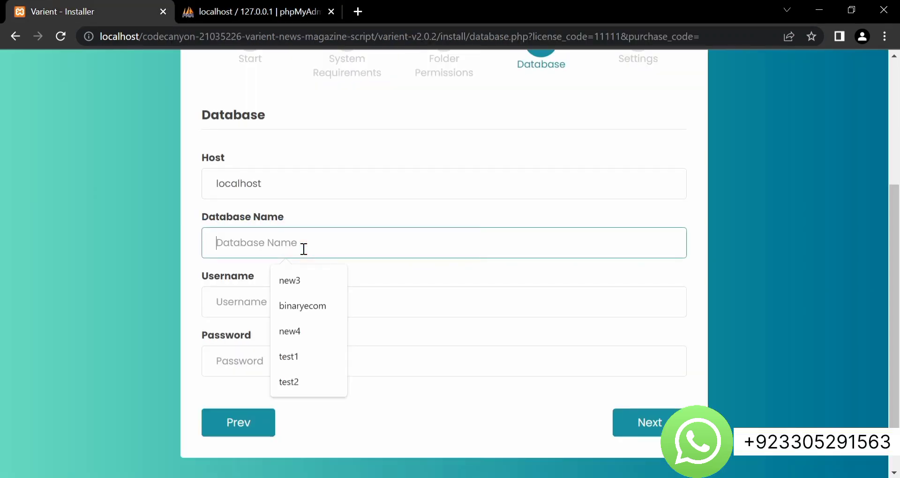
text(varient)
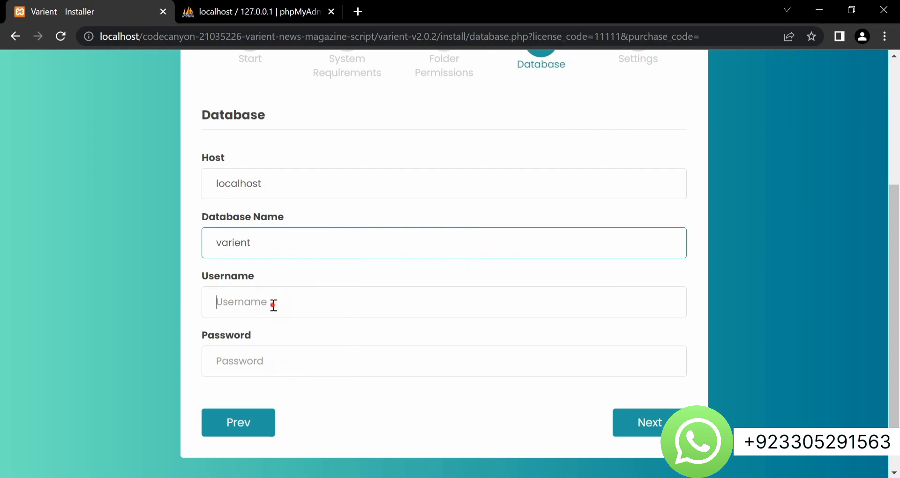
click(274, 305)
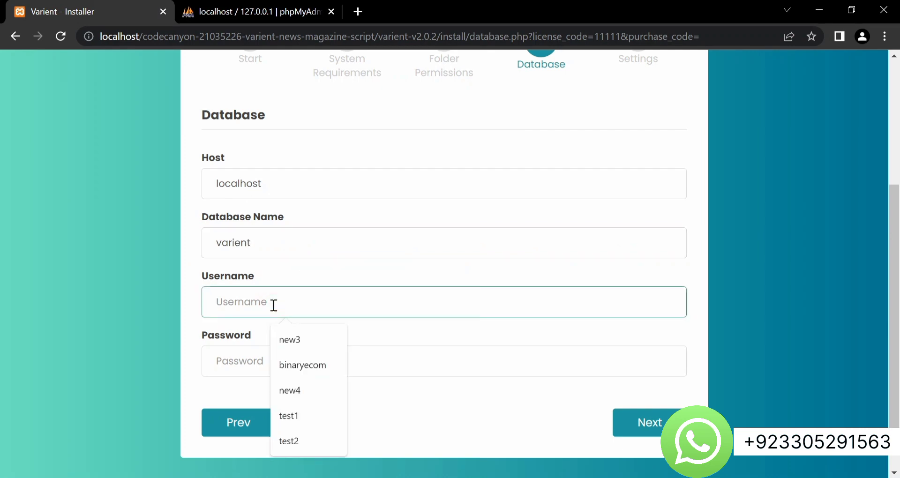
text(varient)
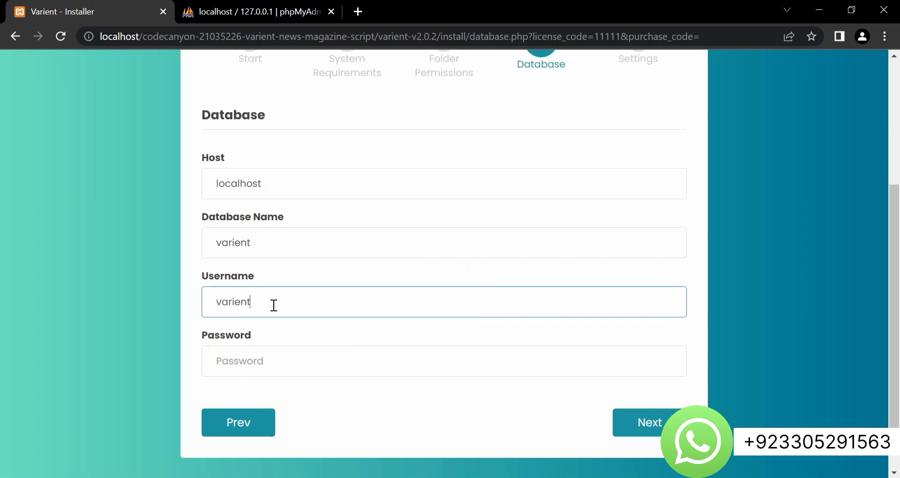
scroll(273, 305, down, 1)
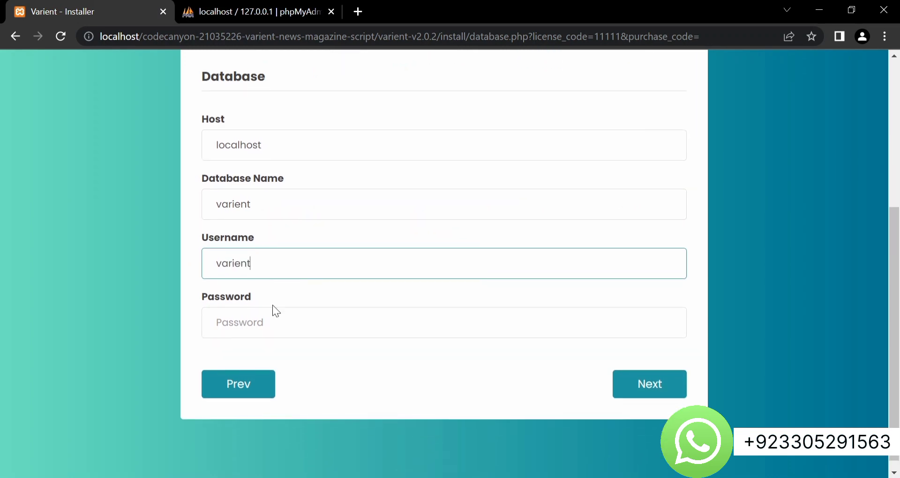
click(264, 321)
text(varient)
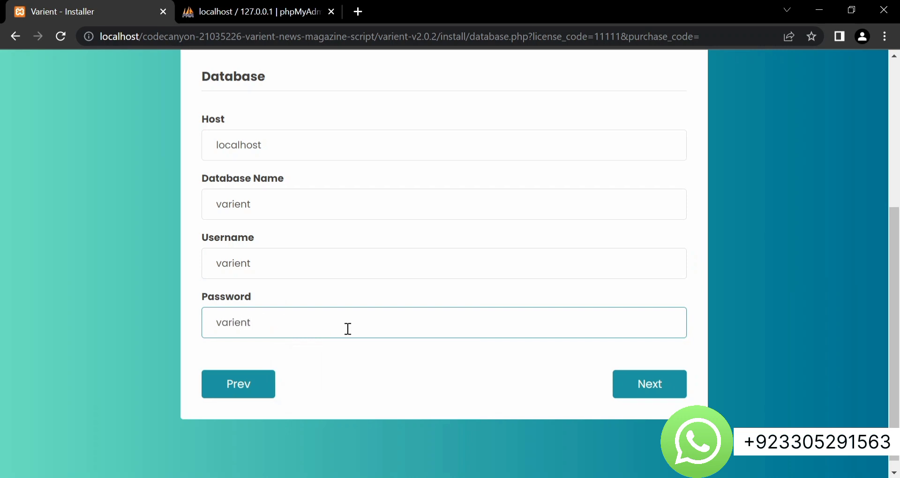
click(640, 383)
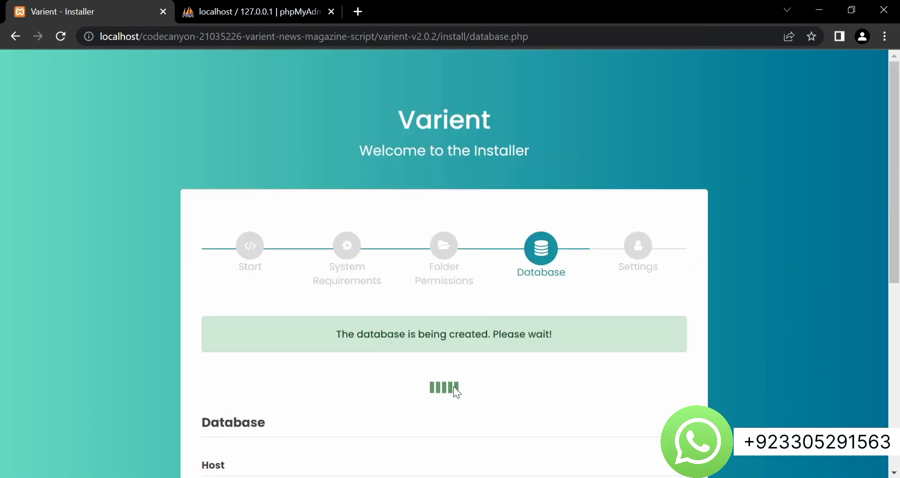
scroll(454, 386, down, 4)
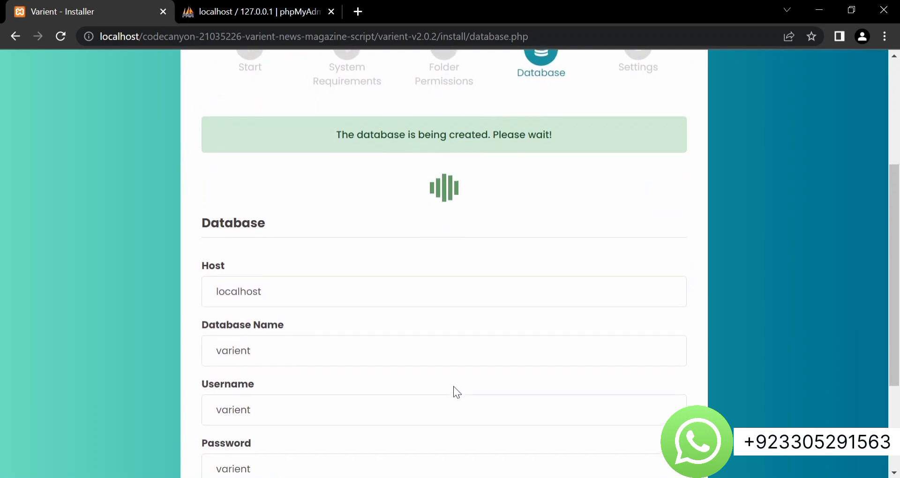
scroll(454, 387, down, 3)
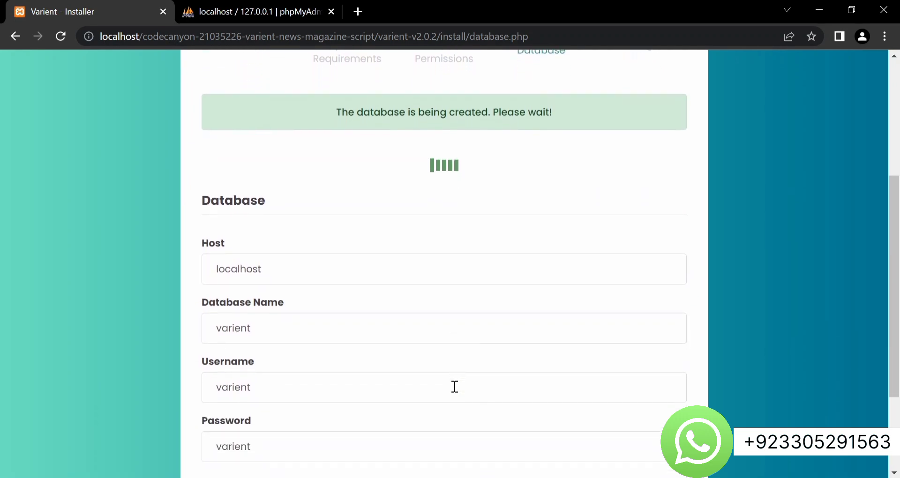
scroll(455, 387, down, 2)
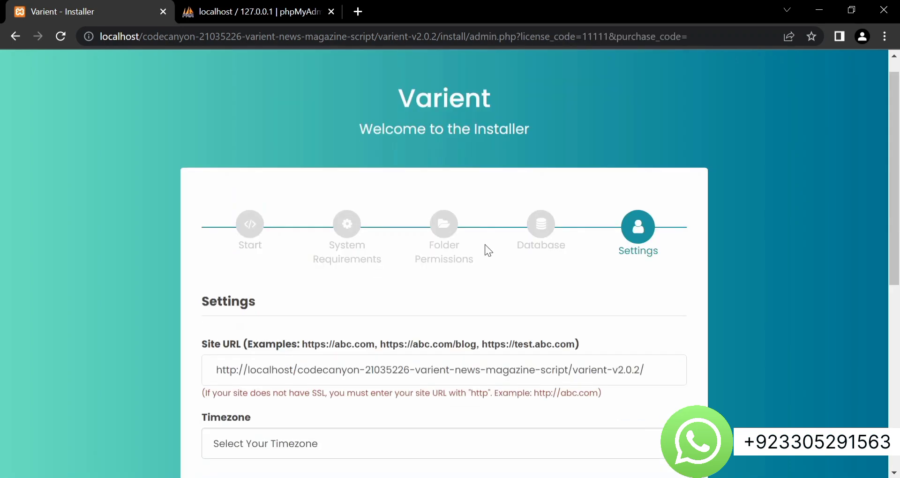
Set the site timezone to Africa/Accra
scroll(485, 246, down, 2)
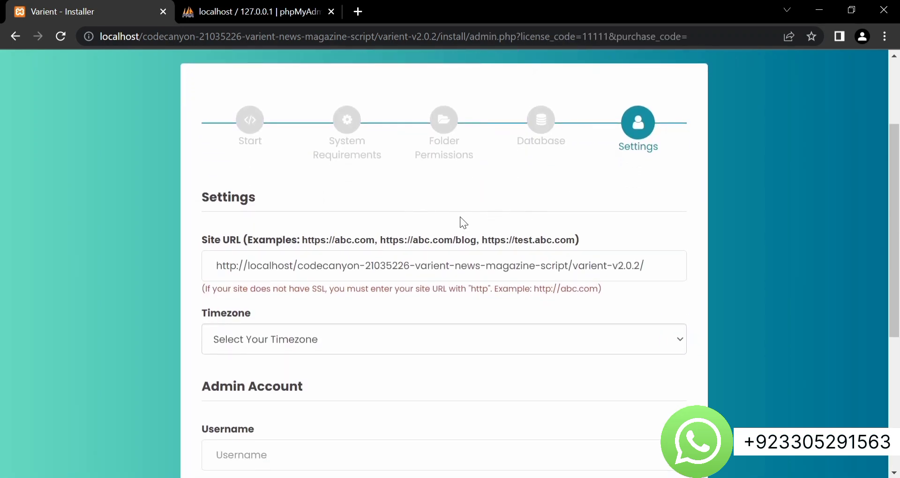
scroll(374, 328, down, 5)
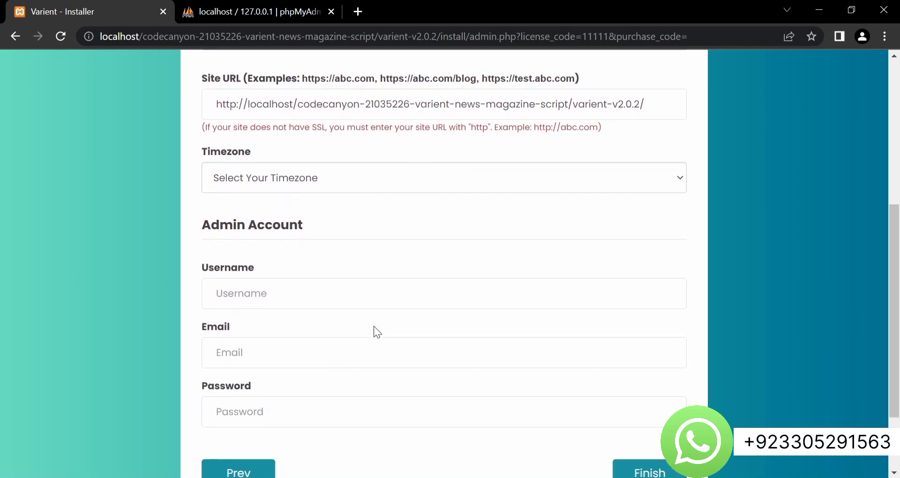
scroll(374, 331, up, 3)
scroll(374, 331, down, 1)
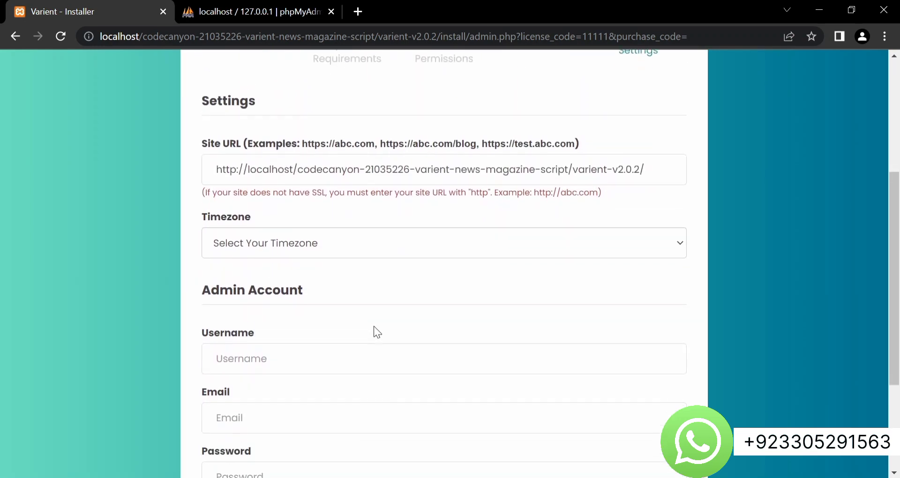
click(567, 236)
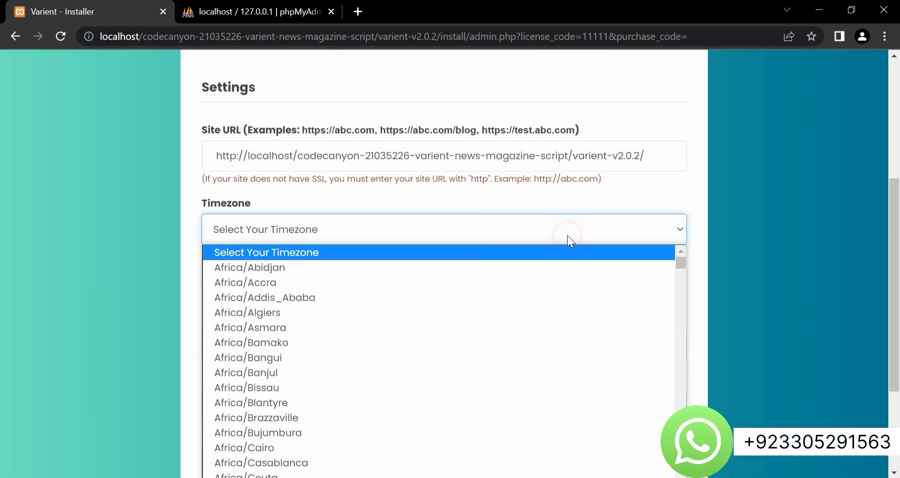
click(367, 284)
scroll(367, 286, down, 1)
scroll(367, 286, down, 1)
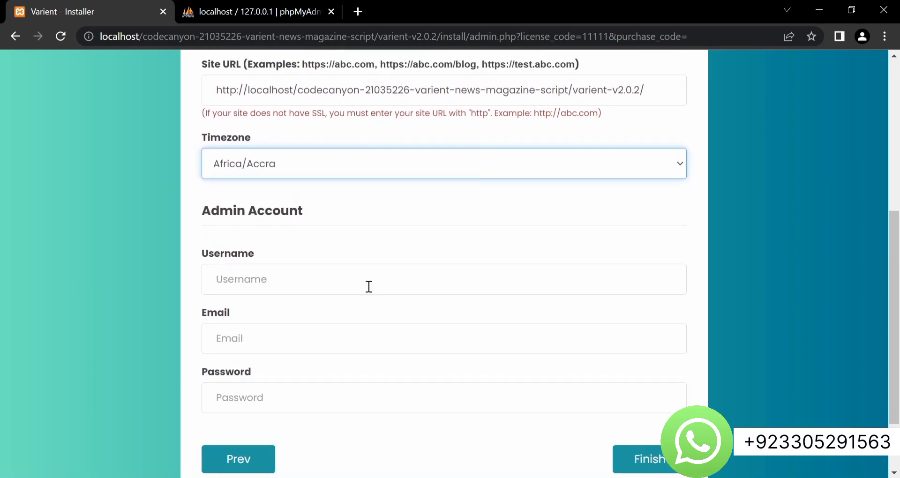
Fill admin username admin, the saved admin e-mail and password, then finish installing
click(286, 280)
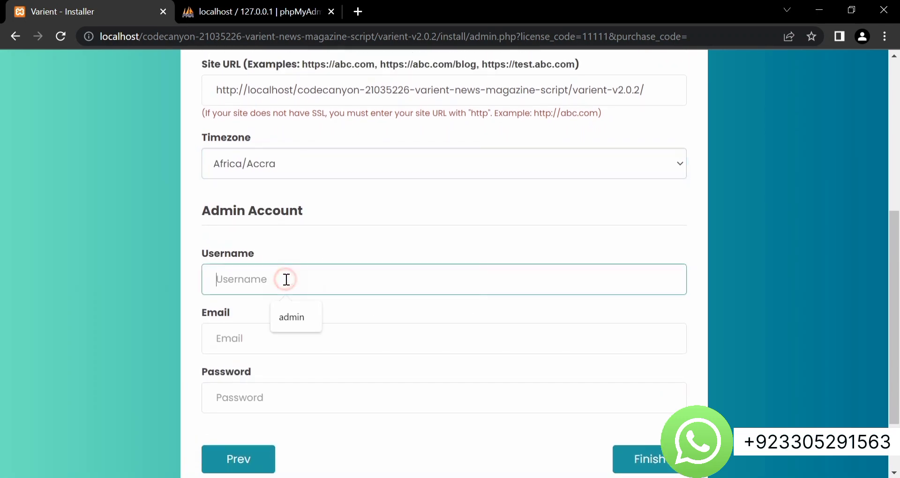
click(293, 318)
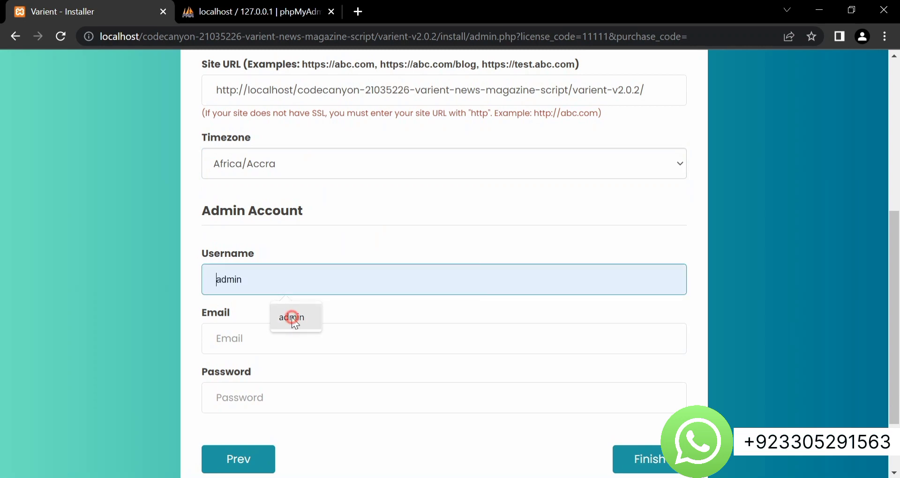
click(274, 339)
click(291, 381)
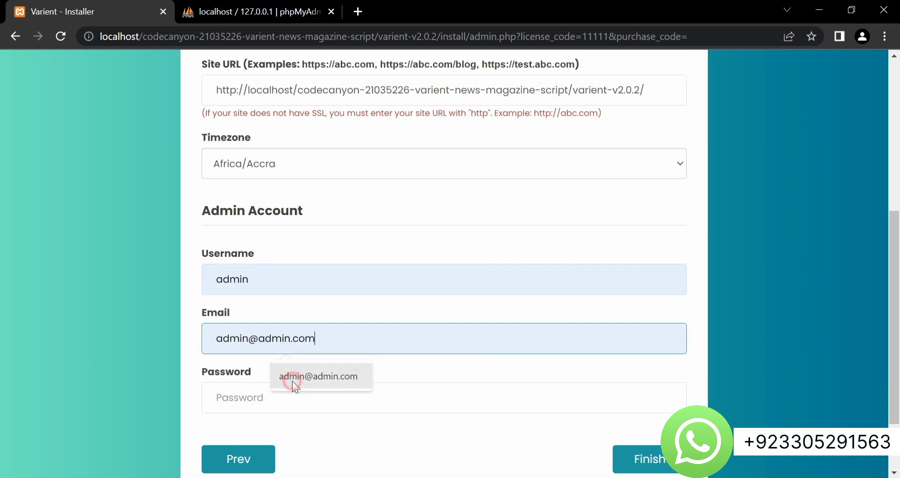
scroll(292, 381, down, 1)
click(276, 337)
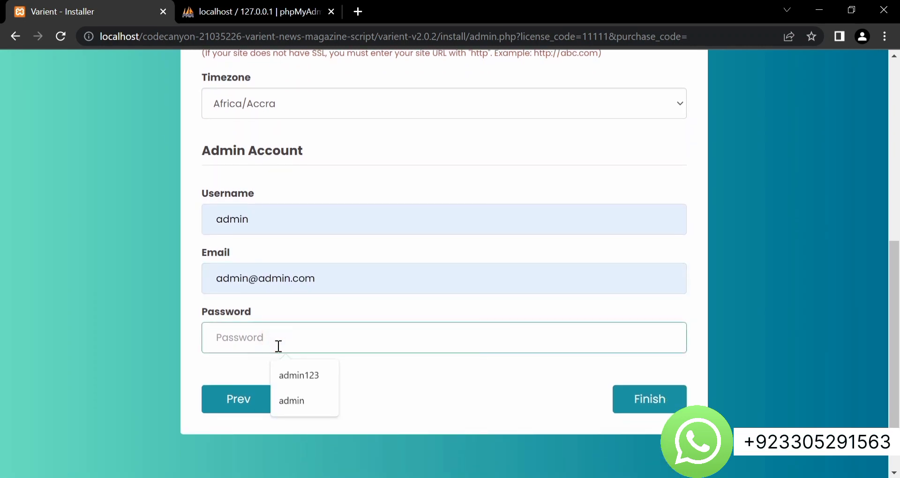
click(292, 402)
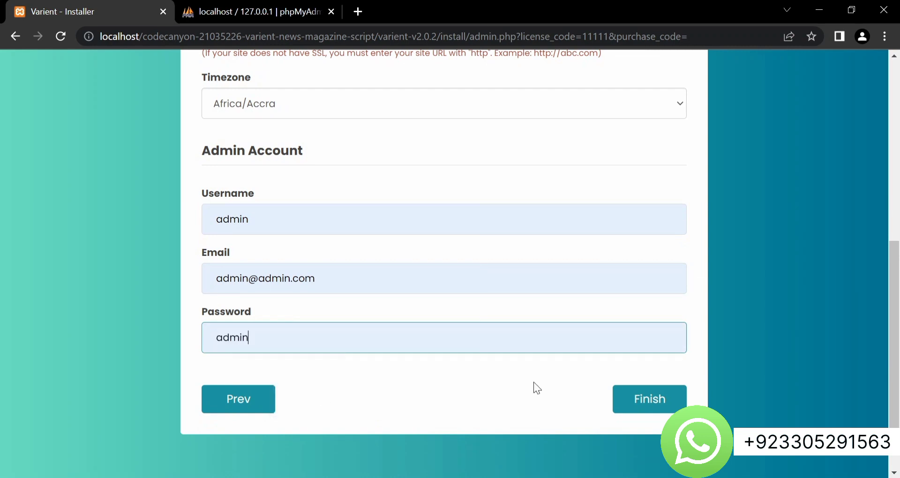
click(629, 393)
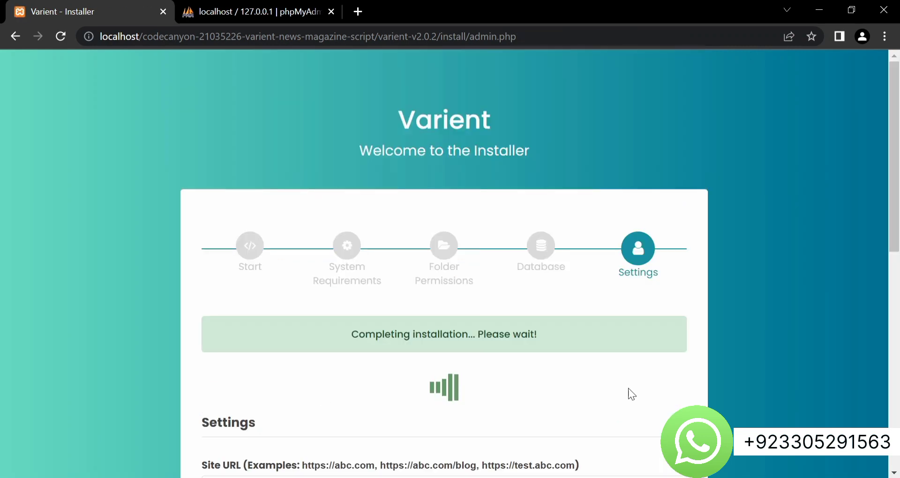
scroll(465, 360, down, 1)
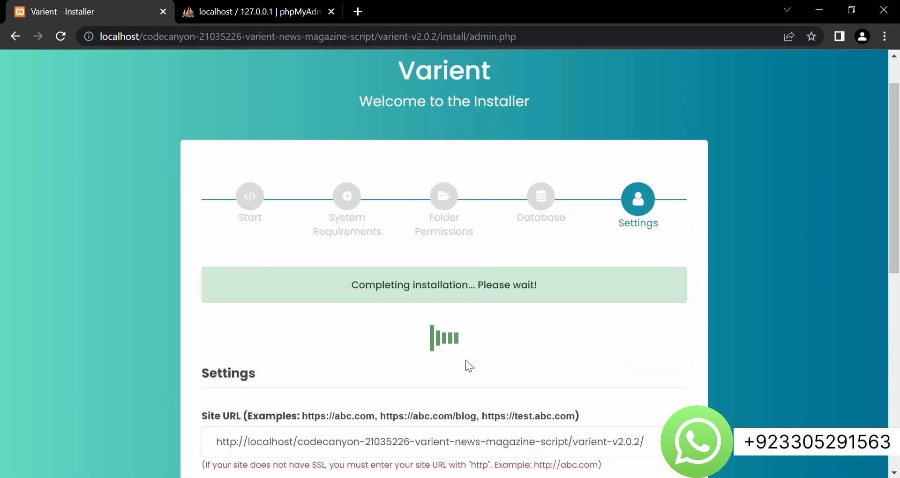
scroll(466, 360, down, 1)
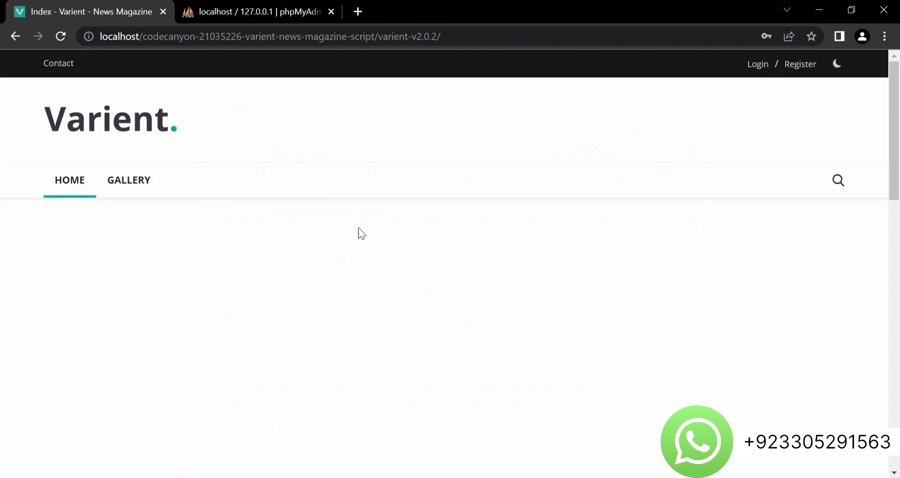
Look over the new homepage's empty Popular Posts and Recommended Posts sections, then edit the URL
scroll(390, 249, down, 10)
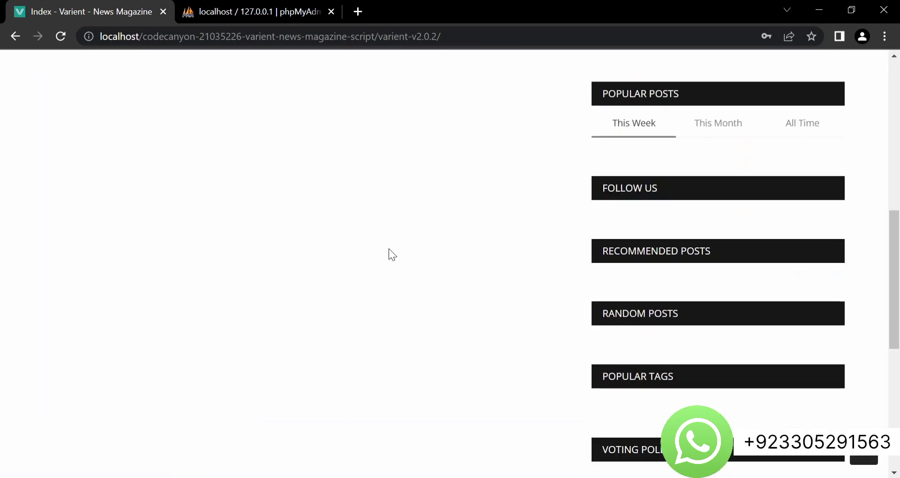
scroll(389, 249, down, 2)
scroll(389, 250, up, 10)
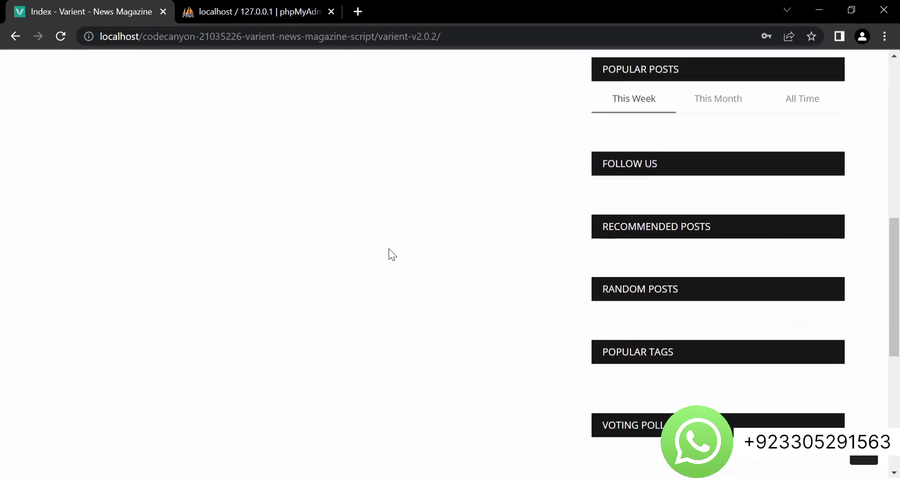
scroll(389, 249, up, 6)
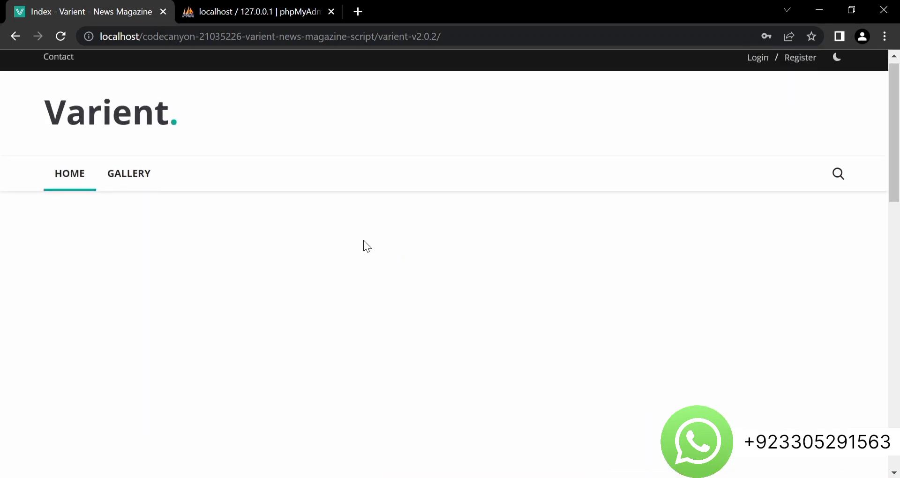
scroll(291, 169, up, 1)
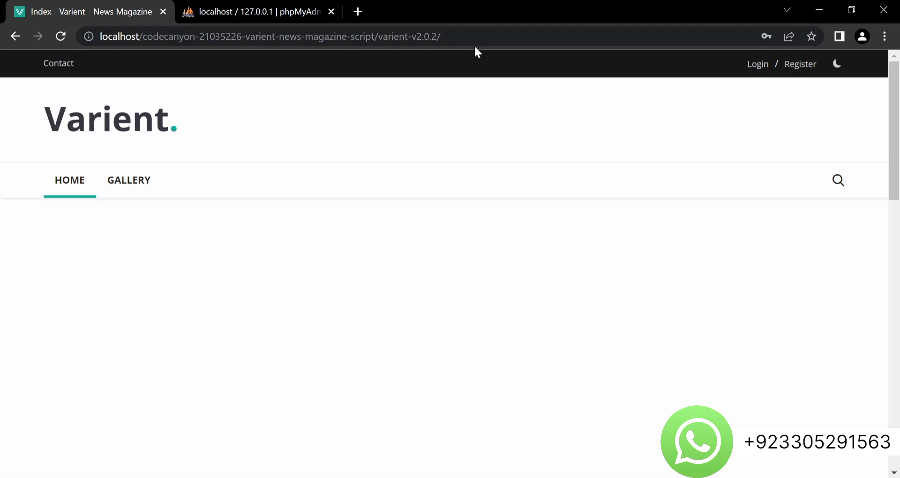
triple_click(457, 36)
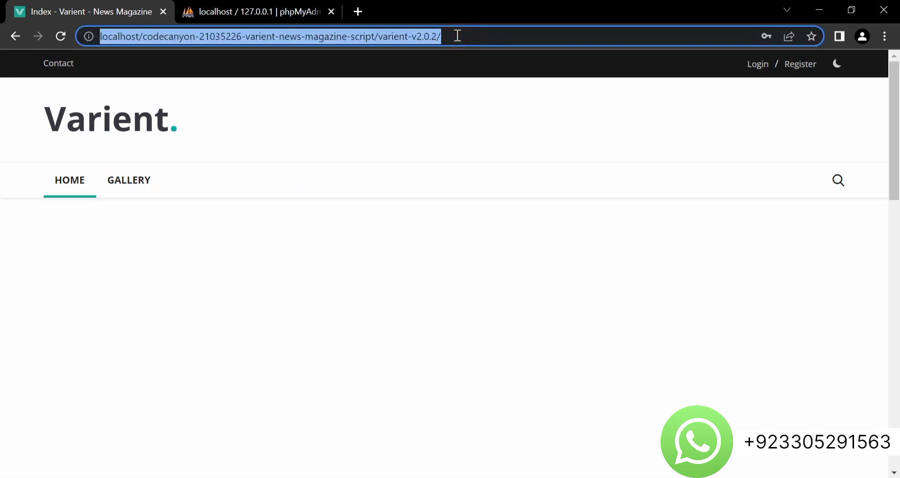
click(457, 35)
Go to the /admin login page and sign in with the admin e-mail and password
text(admin/themes)
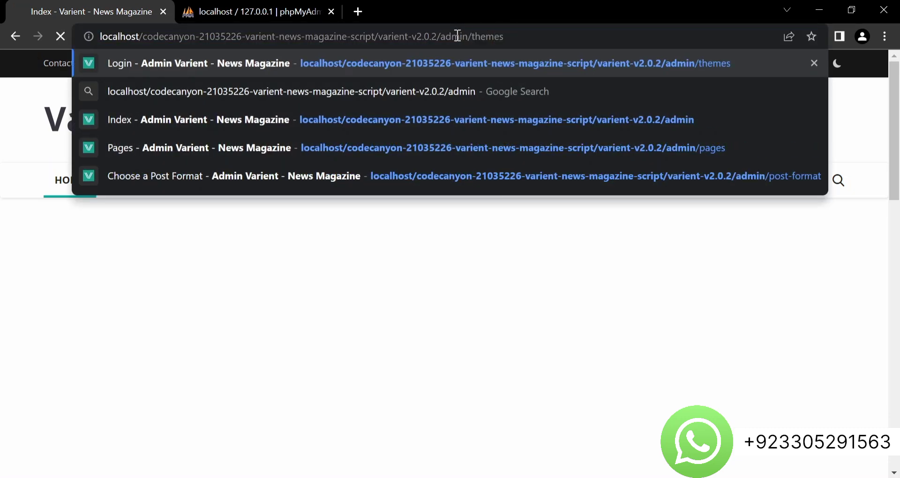
key(Return)
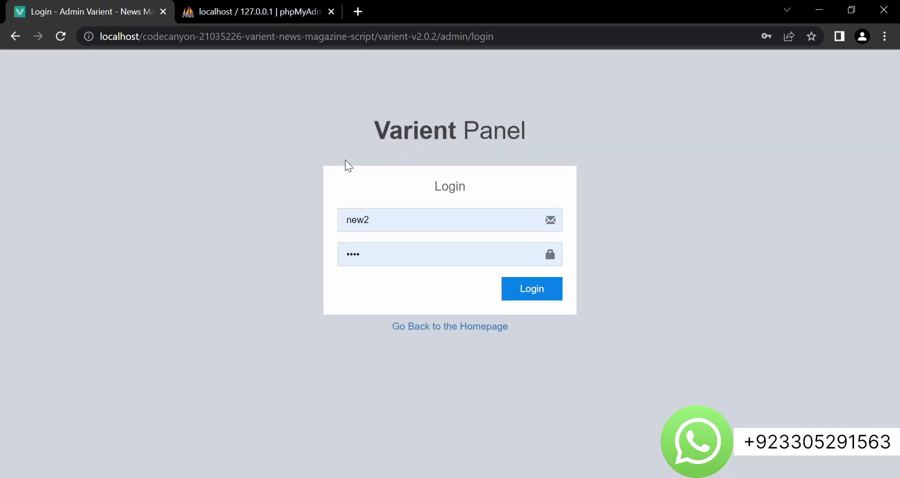
click(369, 216)
key(ctrl+a)
text(a)
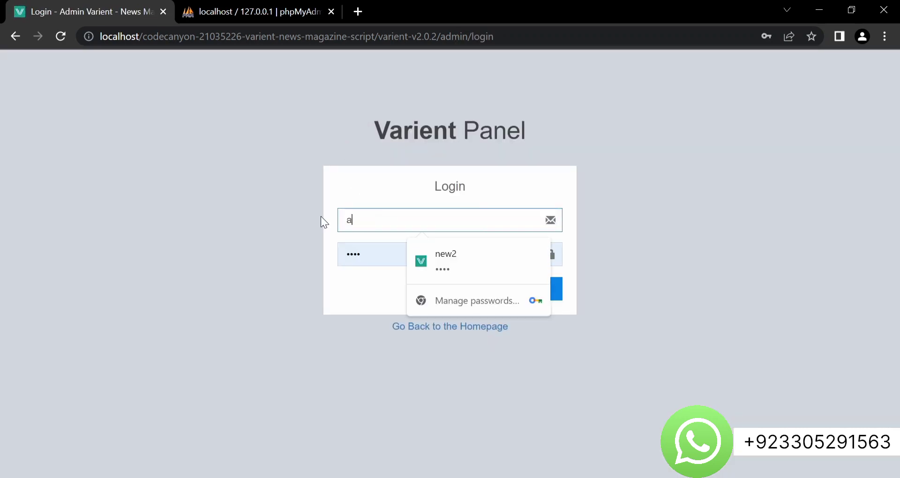
text(d)
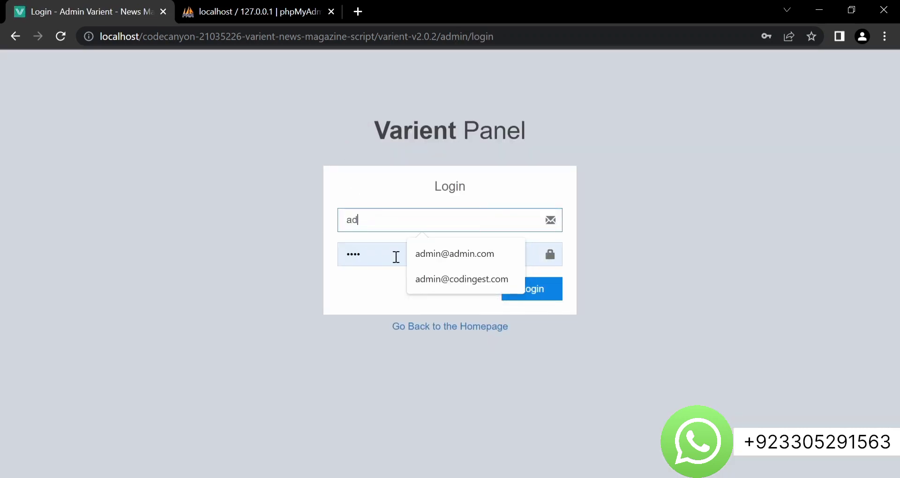
click(446, 254)
drag(395, 256, 341, 254)
key(BackSpace)
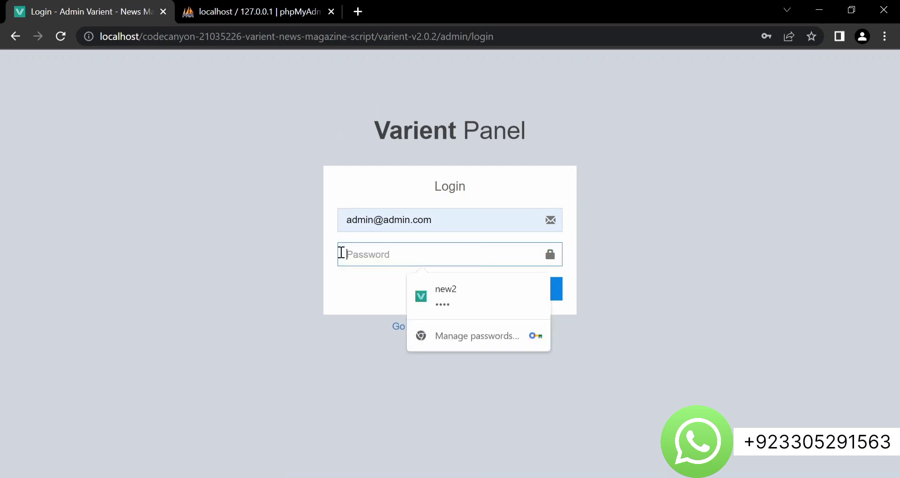
text(••)
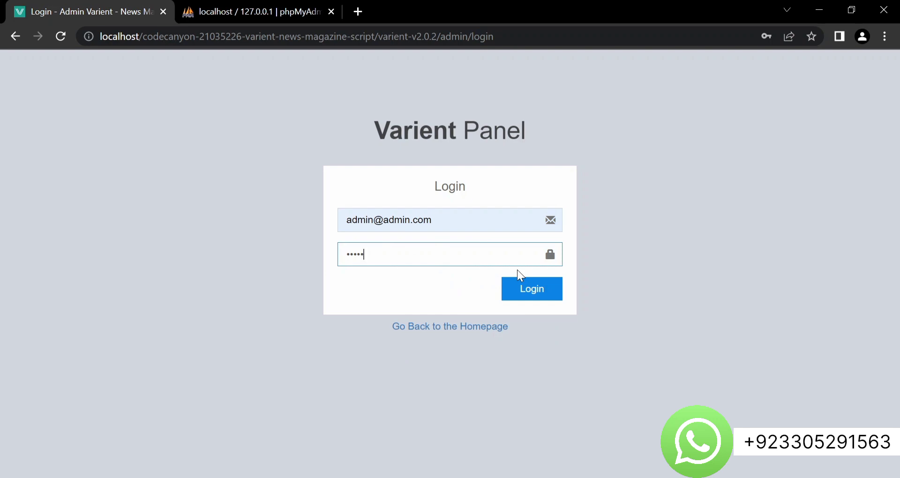
click(524, 287)
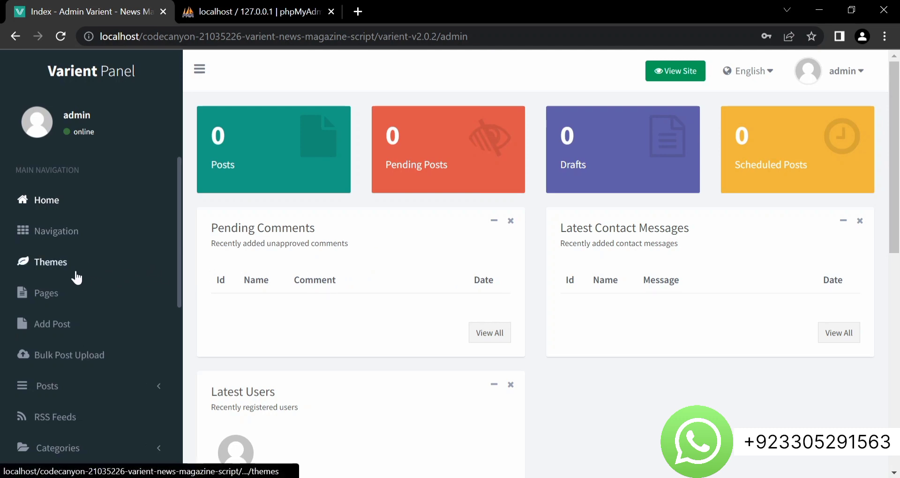
Look through the Pages and Add Post screens, ending on the Themes page
click(61, 296)
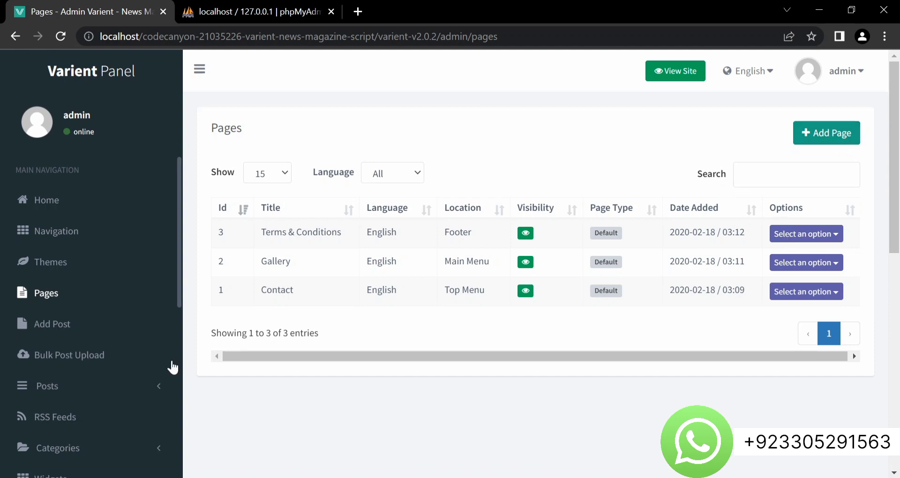
click(53, 334)
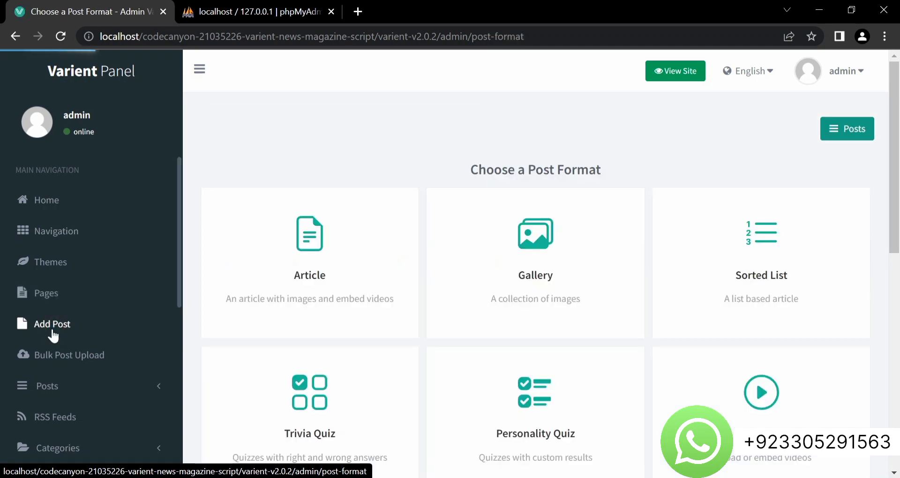
scroll(439, 308, down, 3)
scroll(440, 309, up, 2)
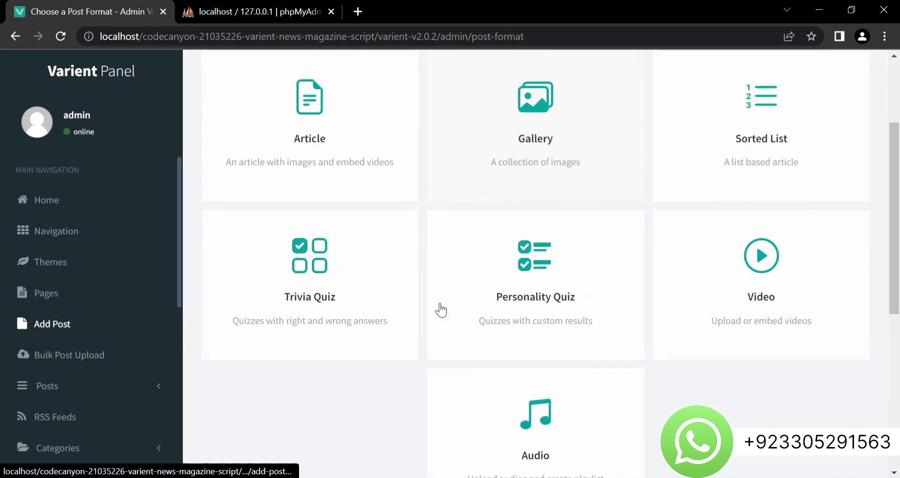
scroll(441, 309, up, 2)
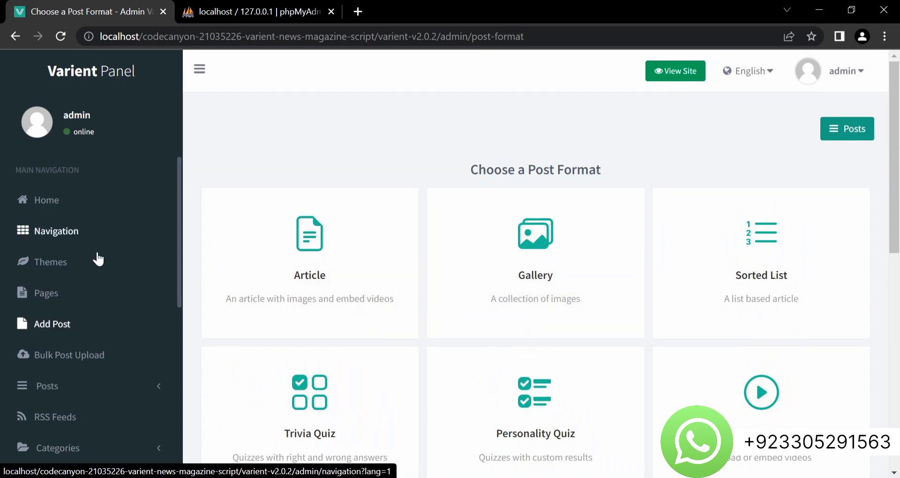
click(52, 267)
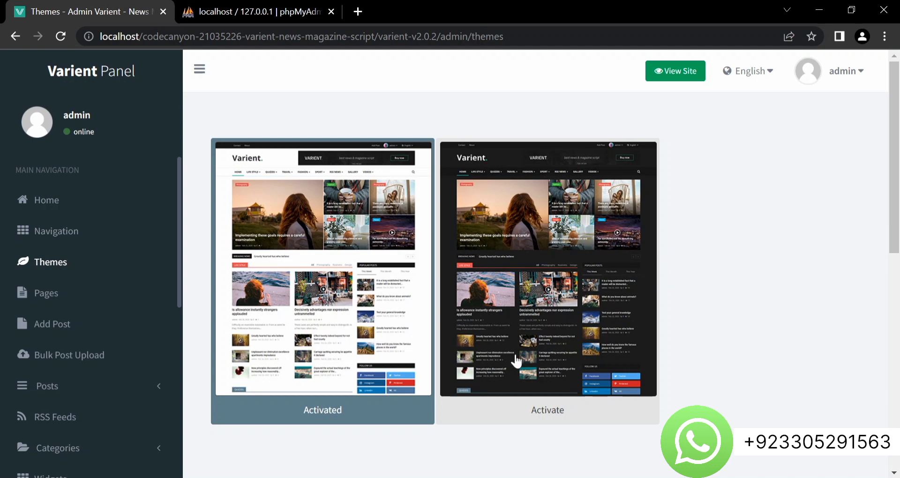
Activate the dark theme and go back to the admin Home dashboard
click(492, 363)
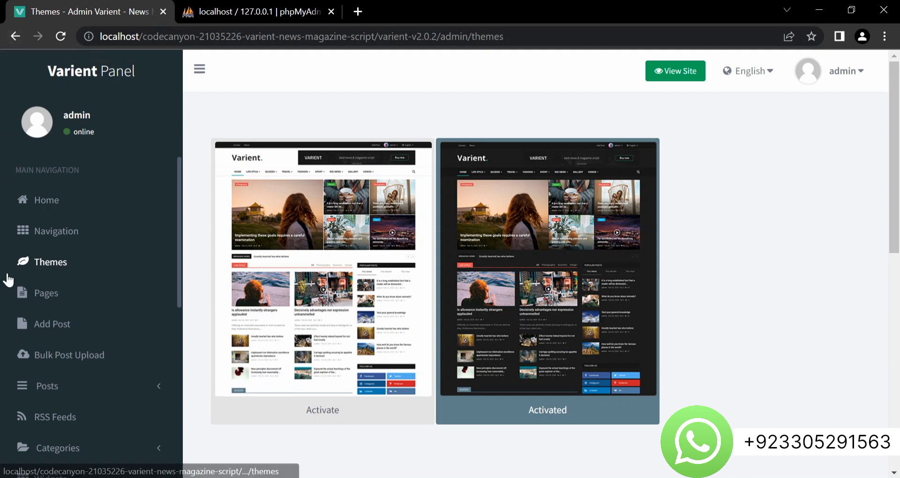
scroll(64, 342, down, 1)
scroll(64, 342, down, 7)
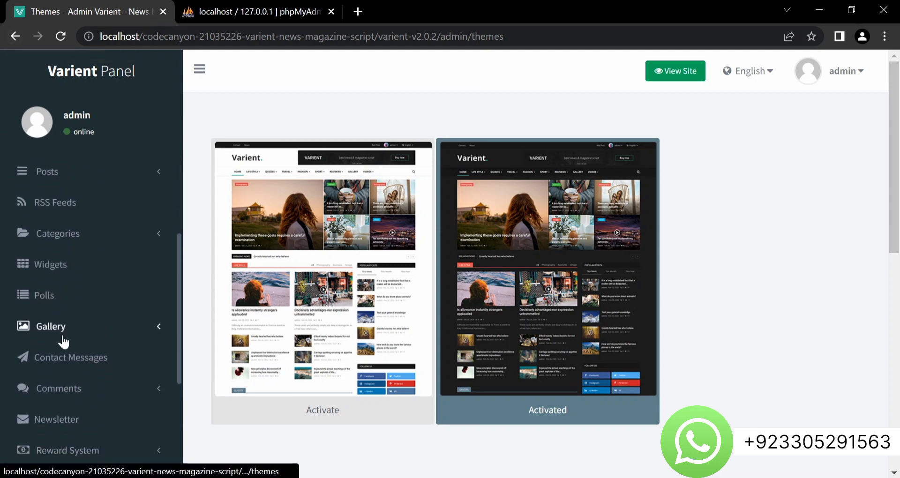
scroll(64, 342, down, 6)
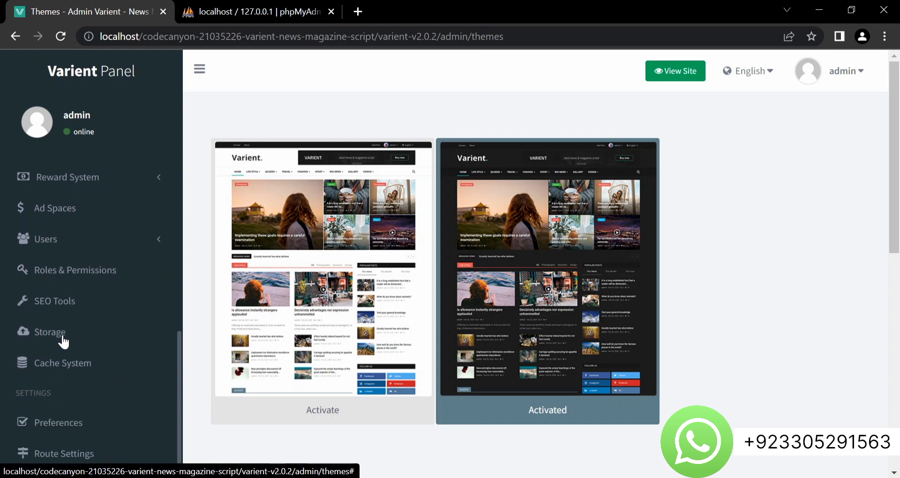
scroll(64, 343, down, 1)
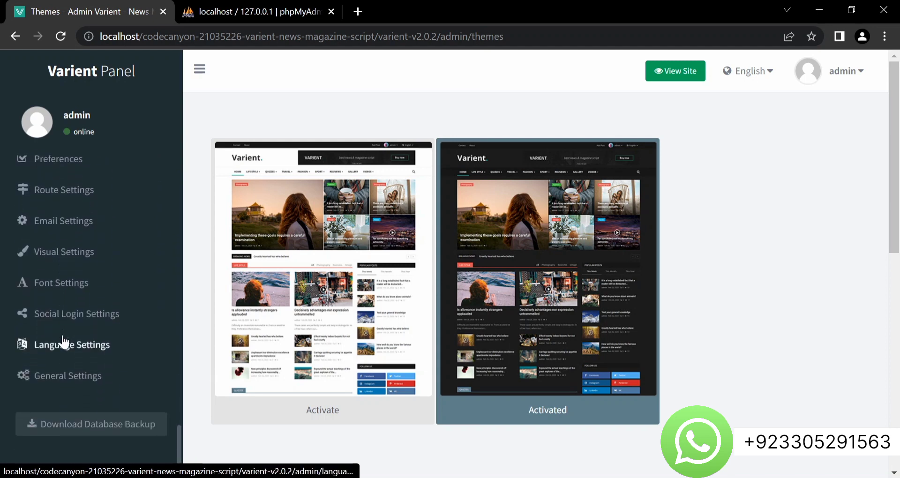
scroll(64, 343, up, 8)
scroll(64, 342, up, 5)
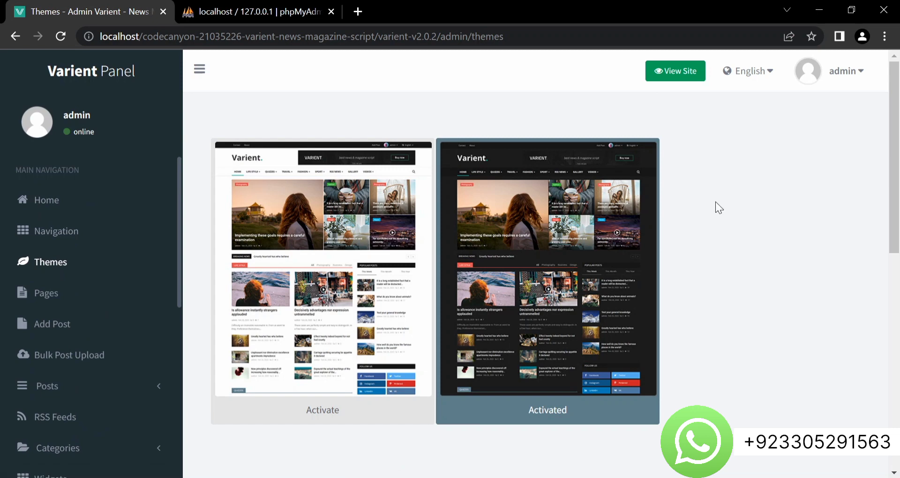
click(50, 194)
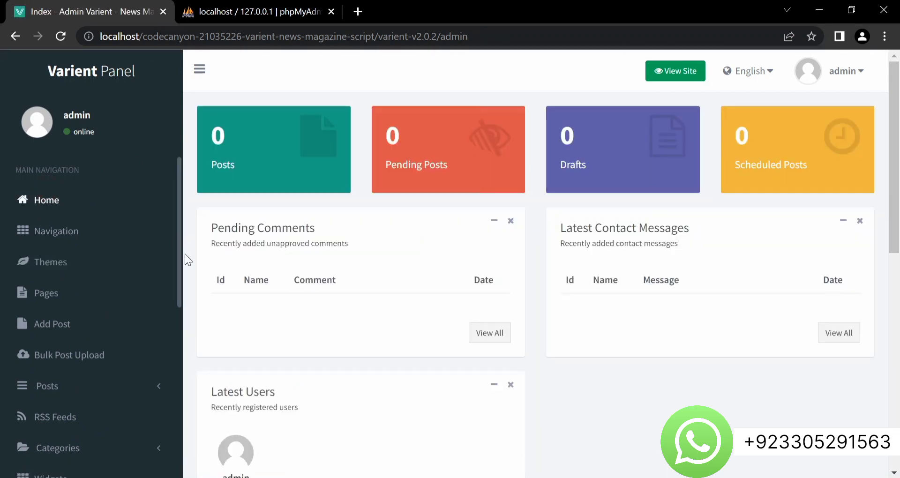